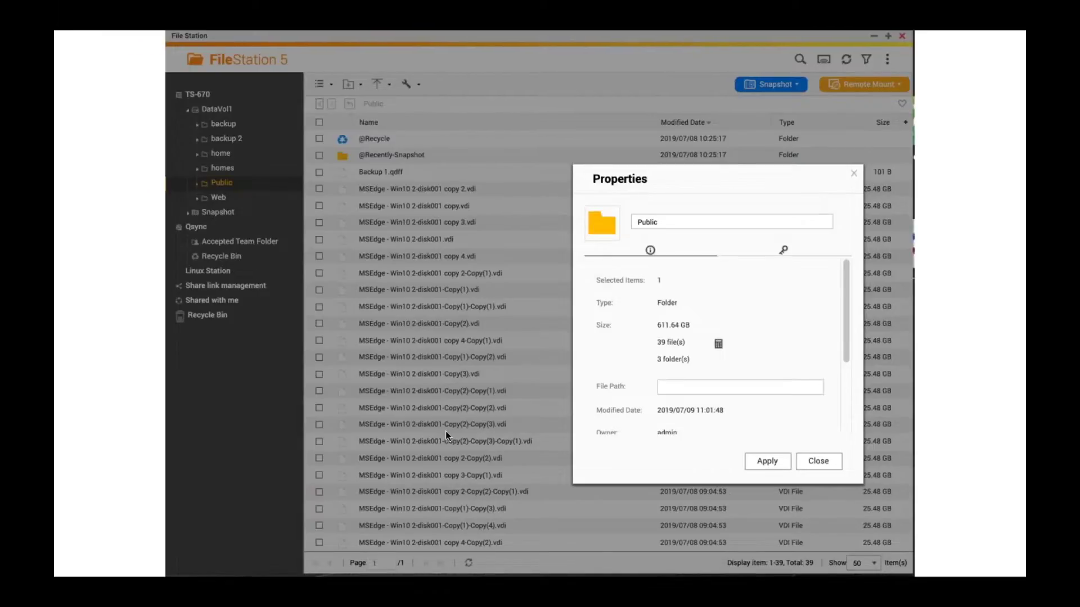
key(Right)
key(Left)
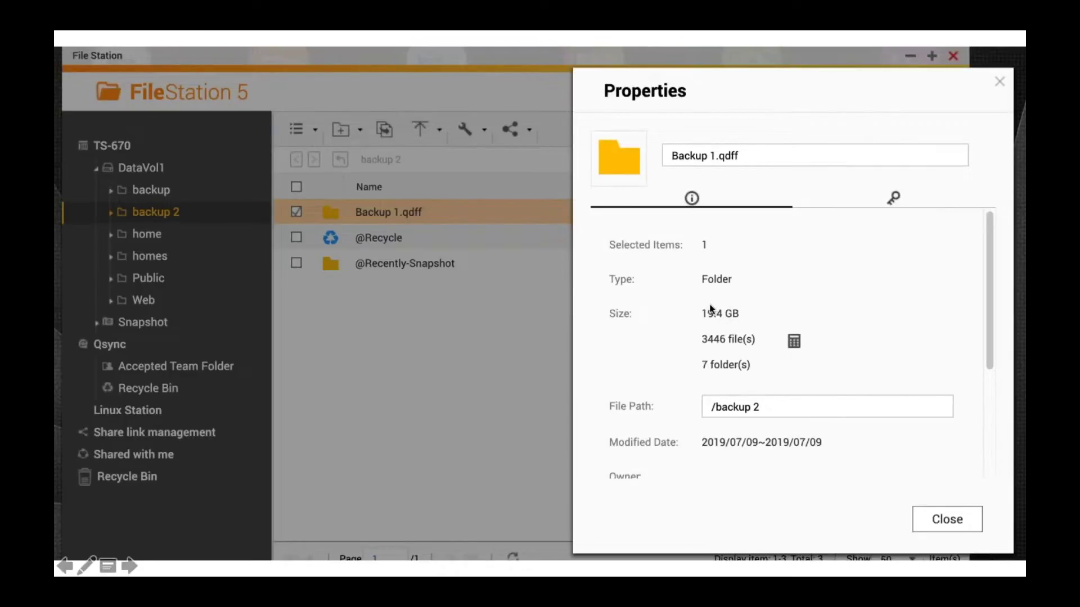
key(Right)
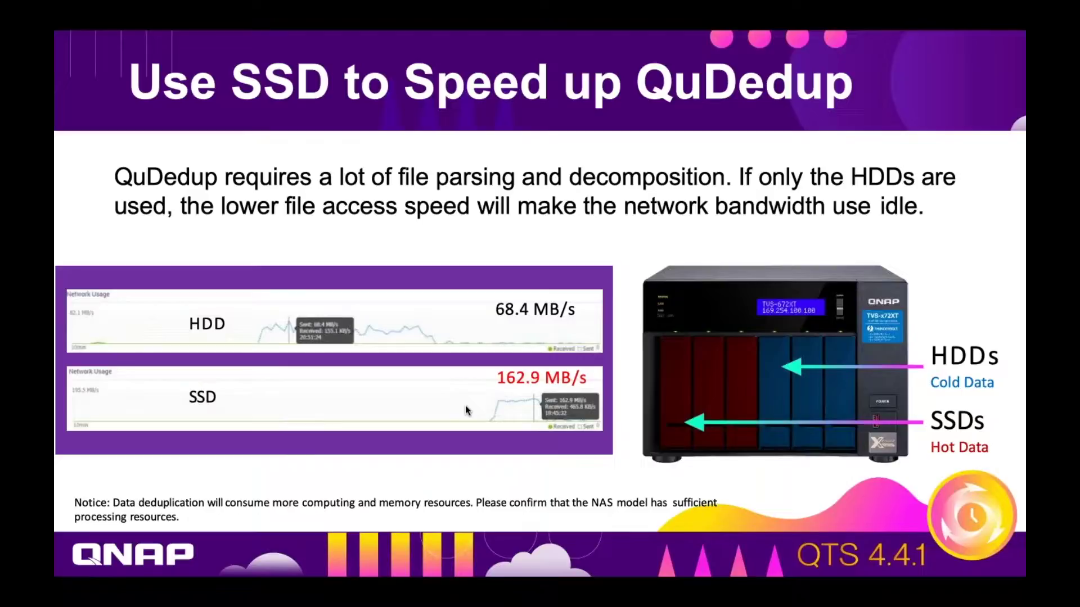
key(Right)
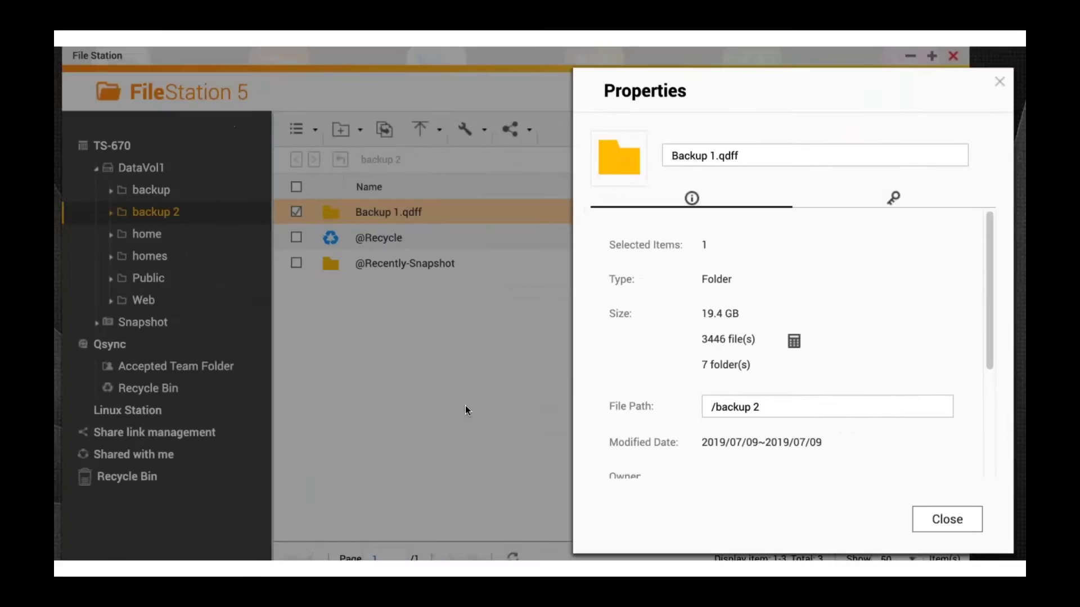
key(Left)
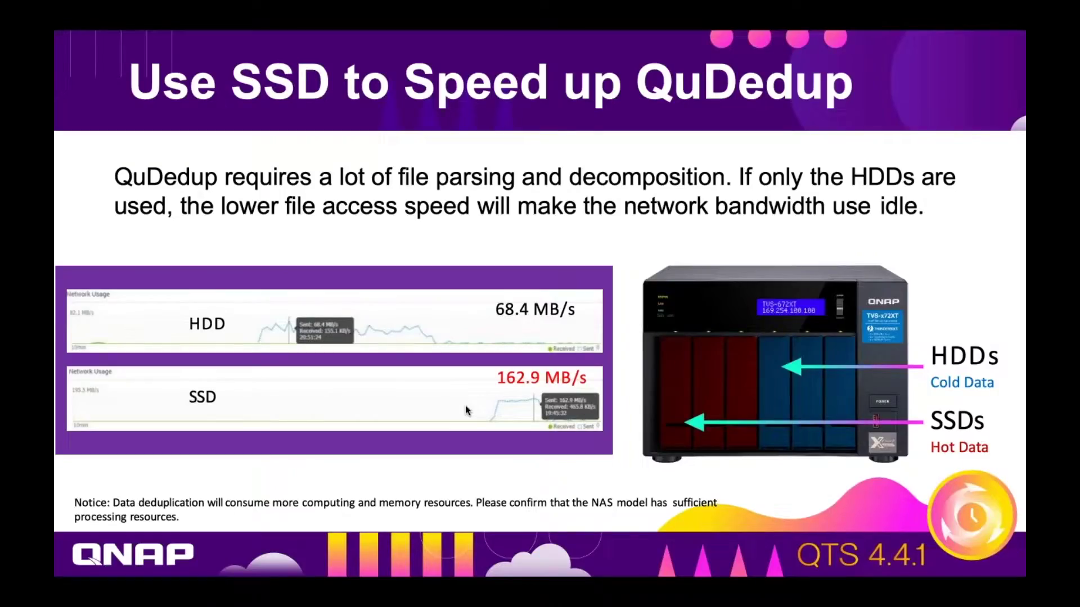
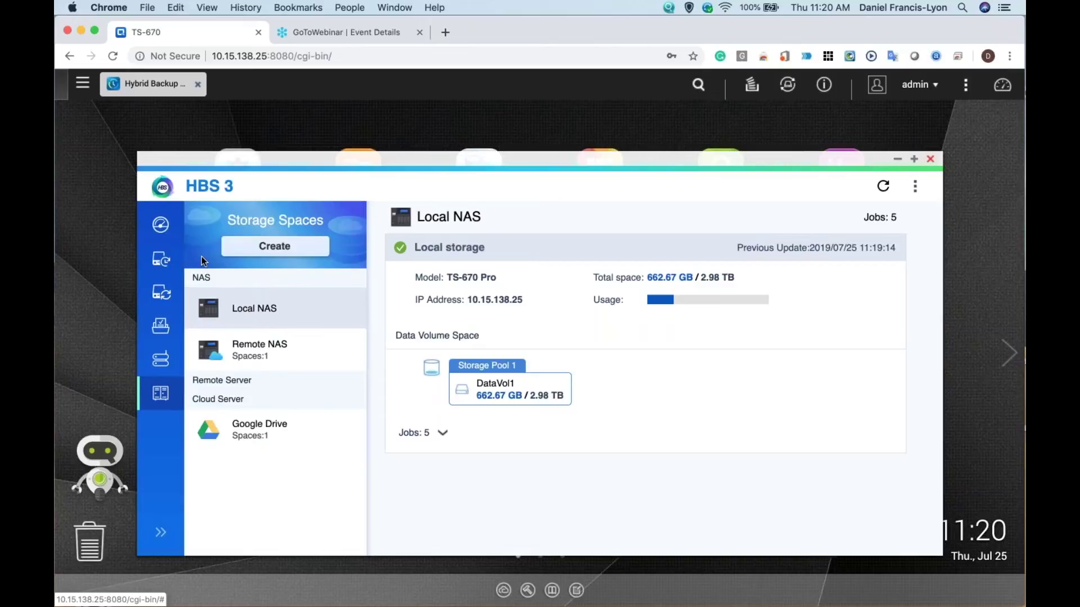
- Open the Backup 2 job for editing and calculate the total size of its source folders
click(163, 261)
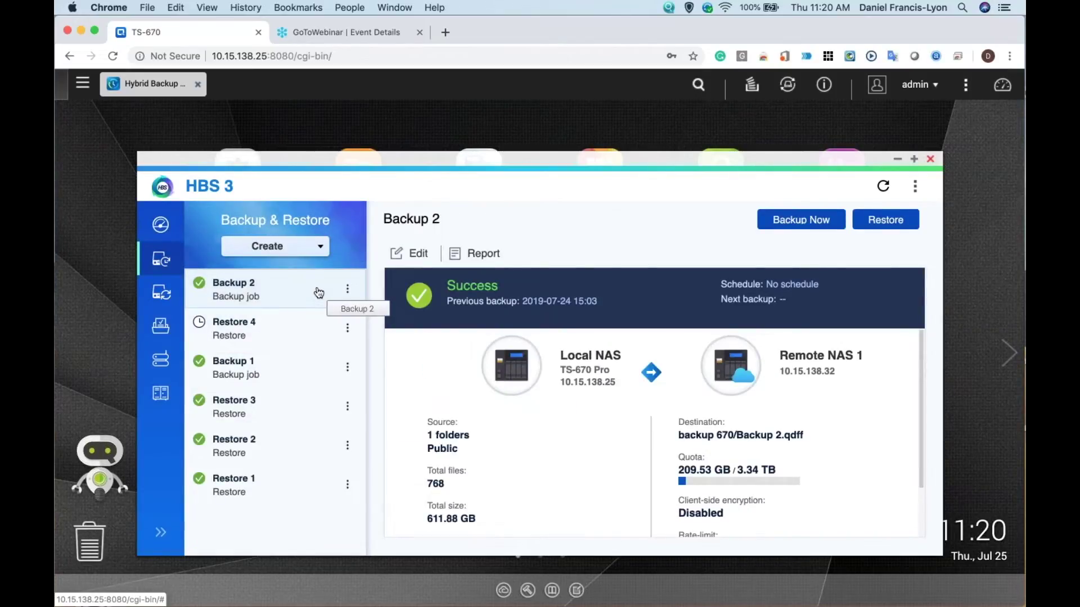
click(325, 245)
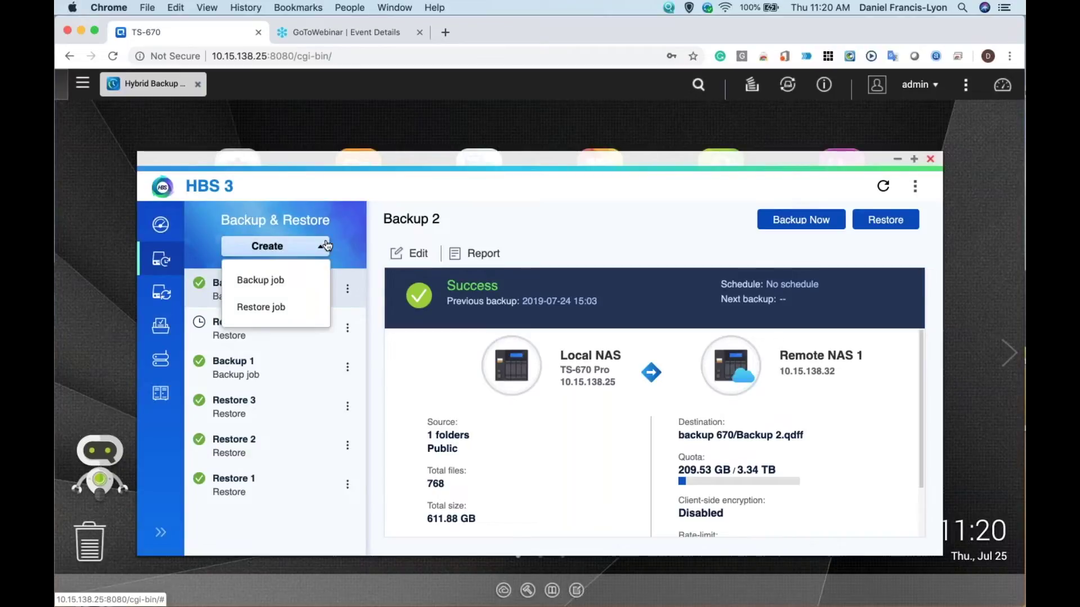
click(321, 206)
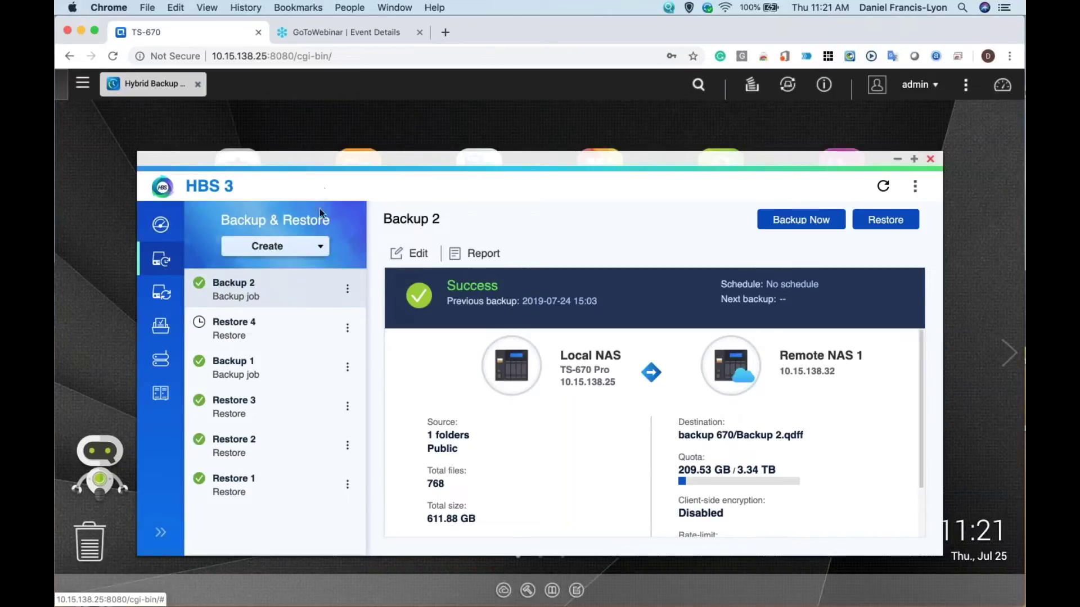
click(399, 256)
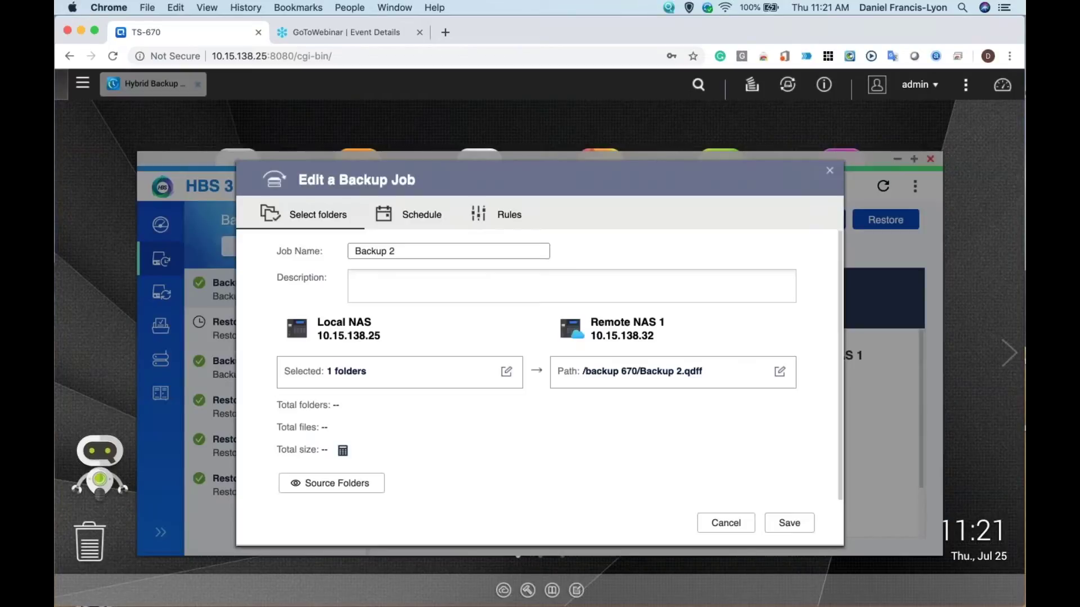
click(342, 452)
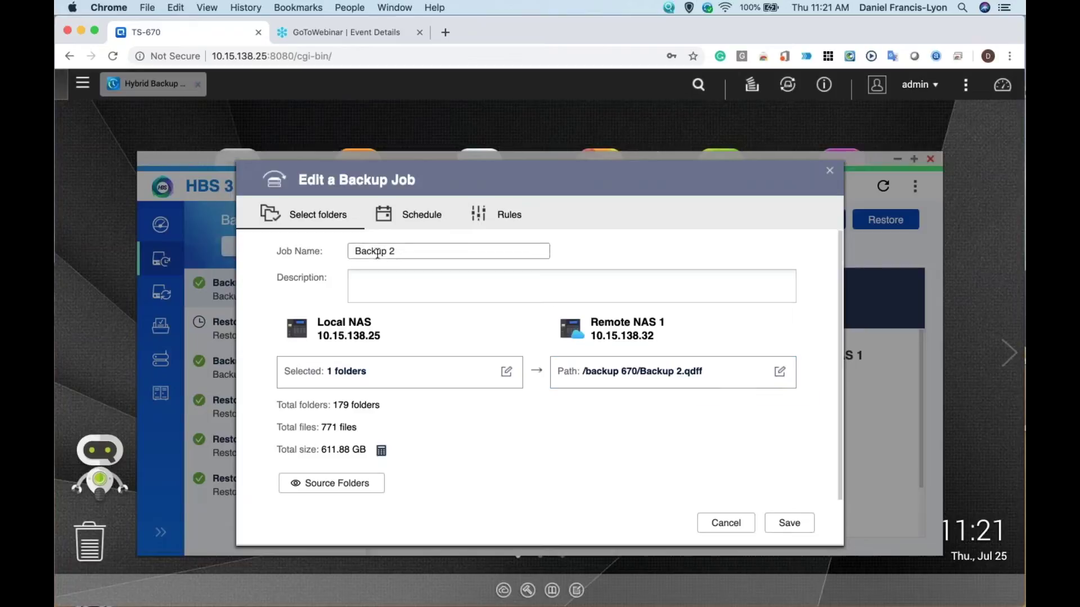
- Enable the scheduler for the backup job and try out a weekly Wednesday schedule, discarding the new schedule entry
click(417, 214)
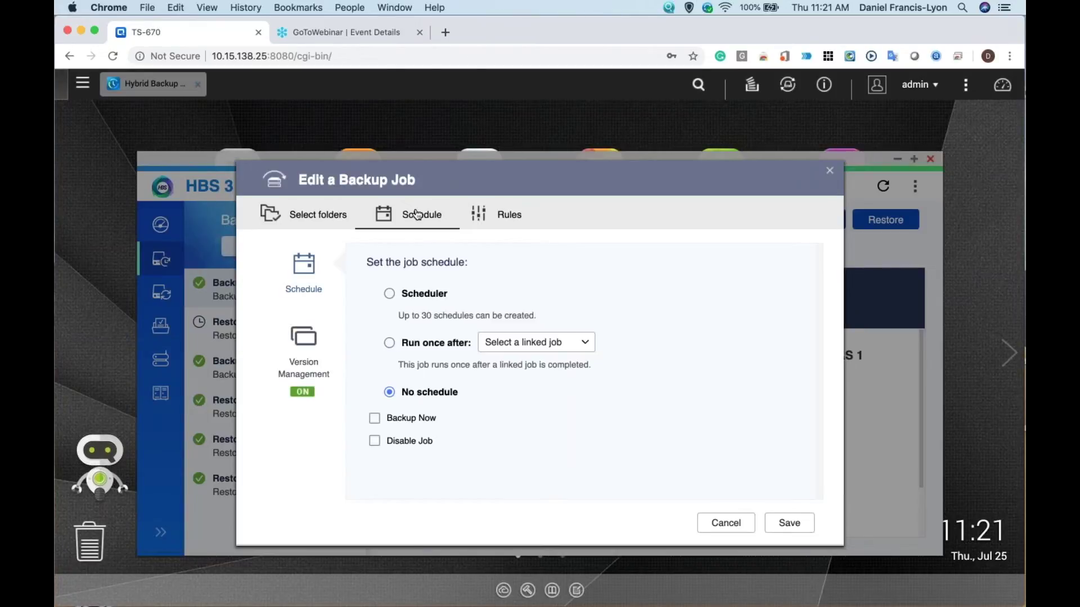
click(389, 294)
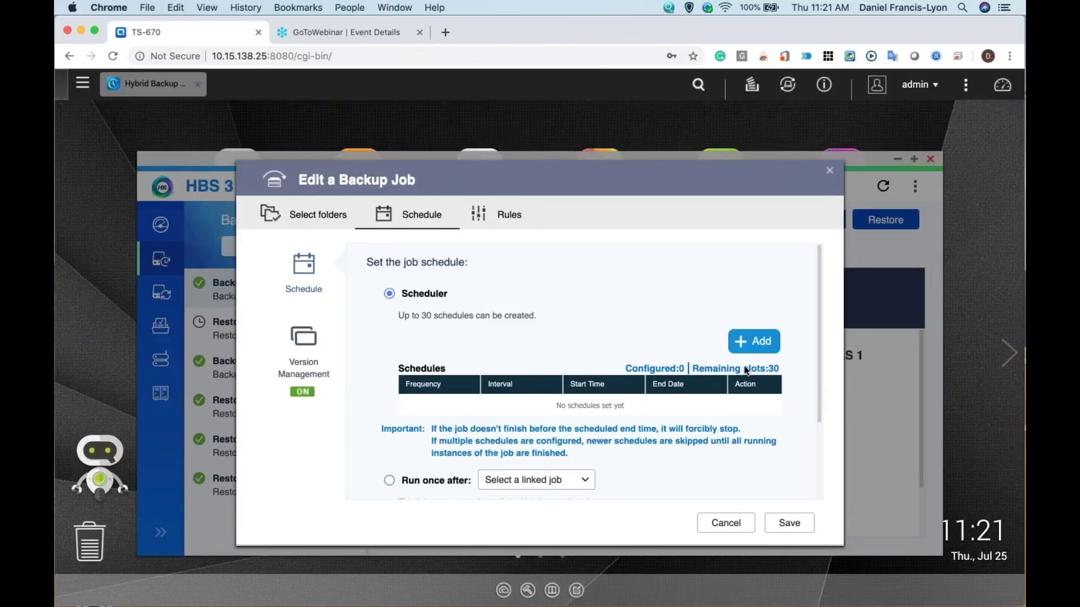
click(753, 341)
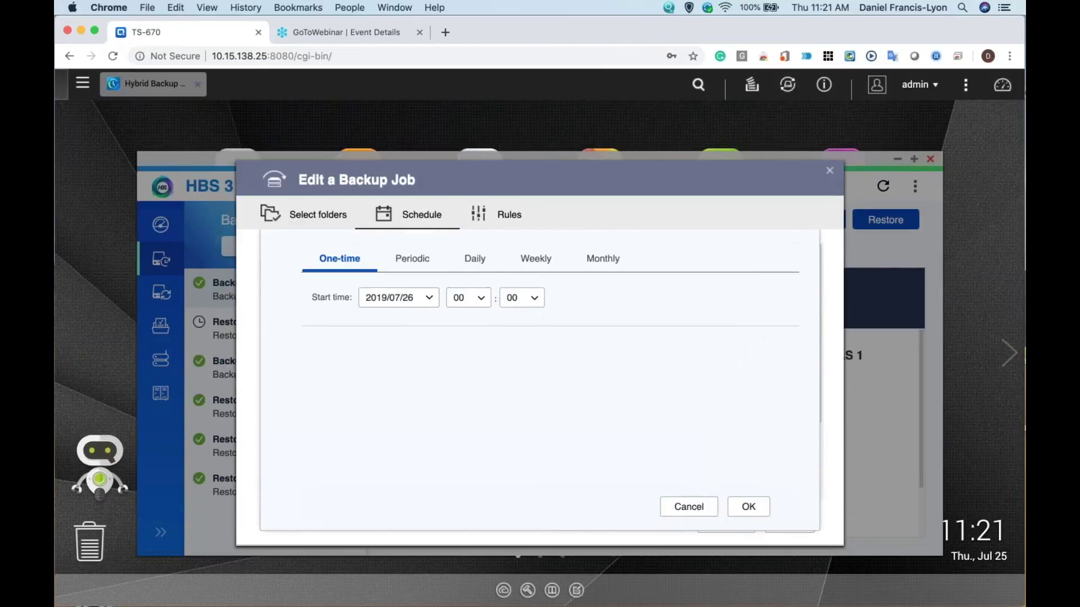
click(410, 259)
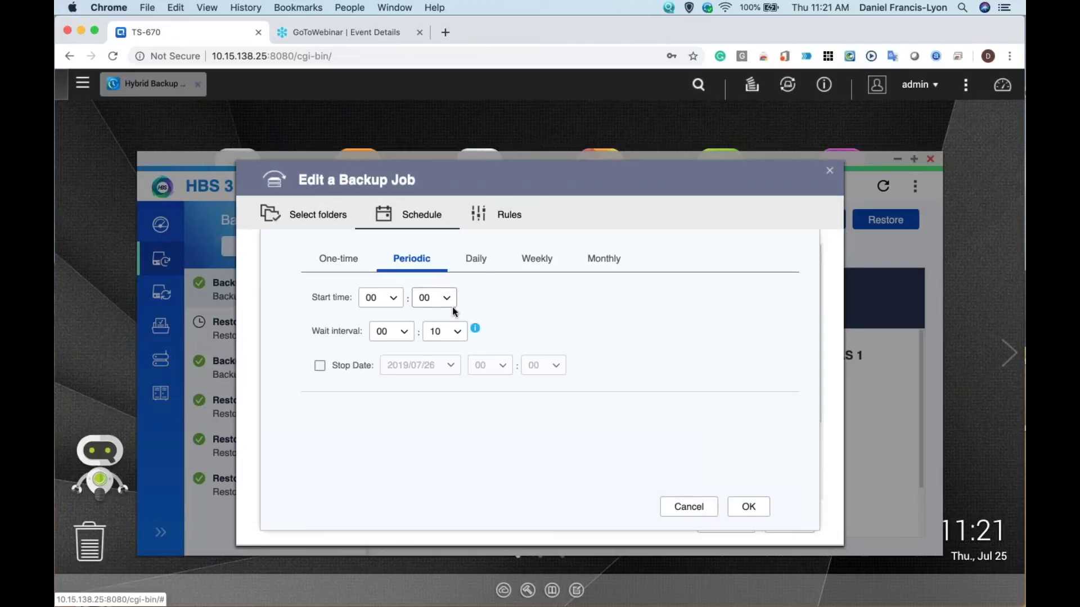
click(474, 259)
click(531, 259)
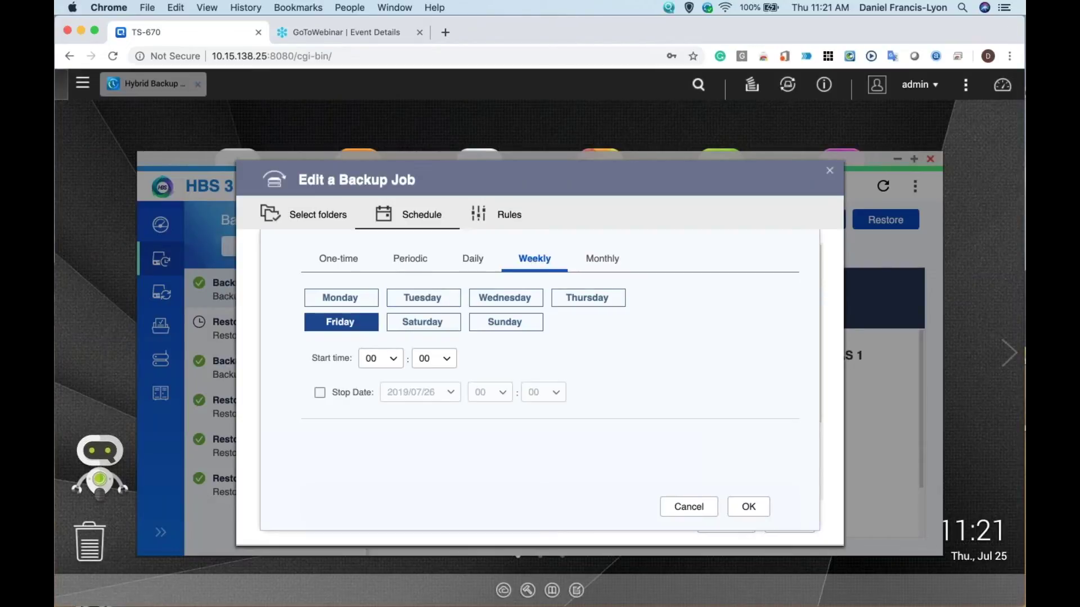
click(339, 299)
click(437, 300)
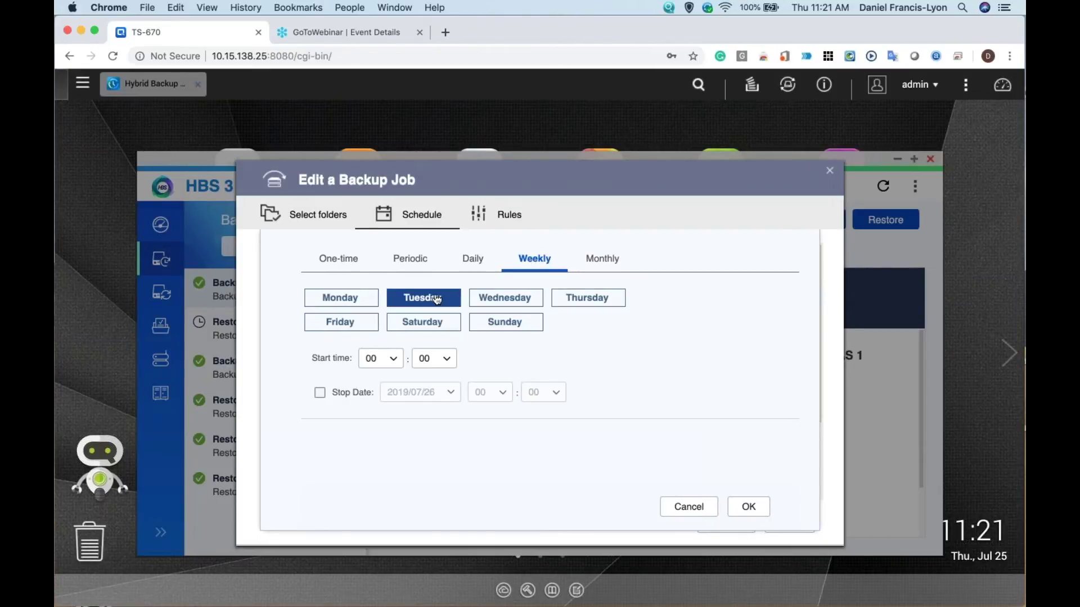
click(494, 307)
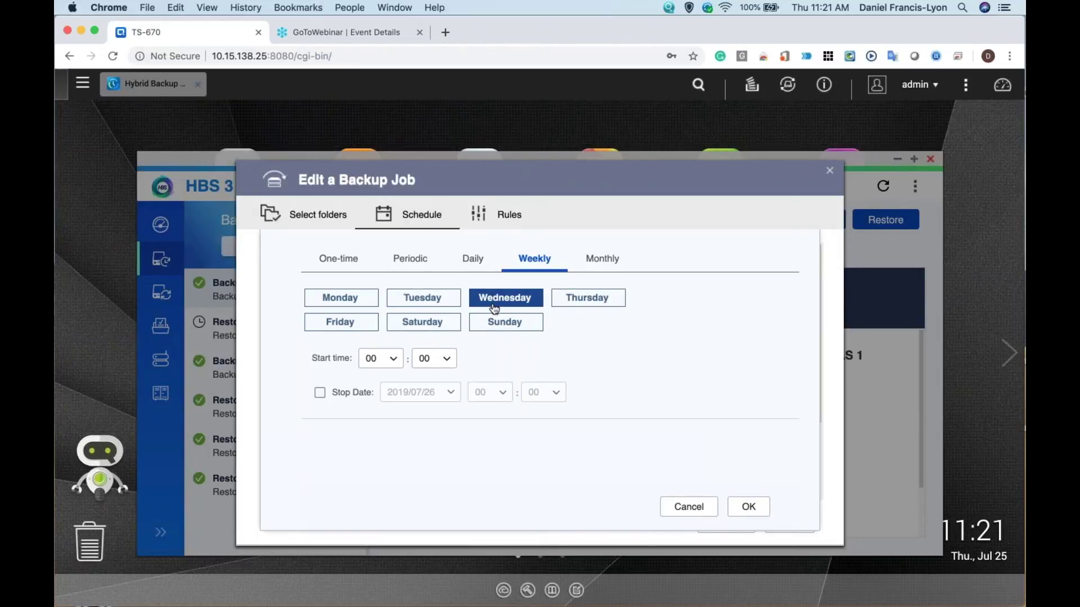
click(689, 508)
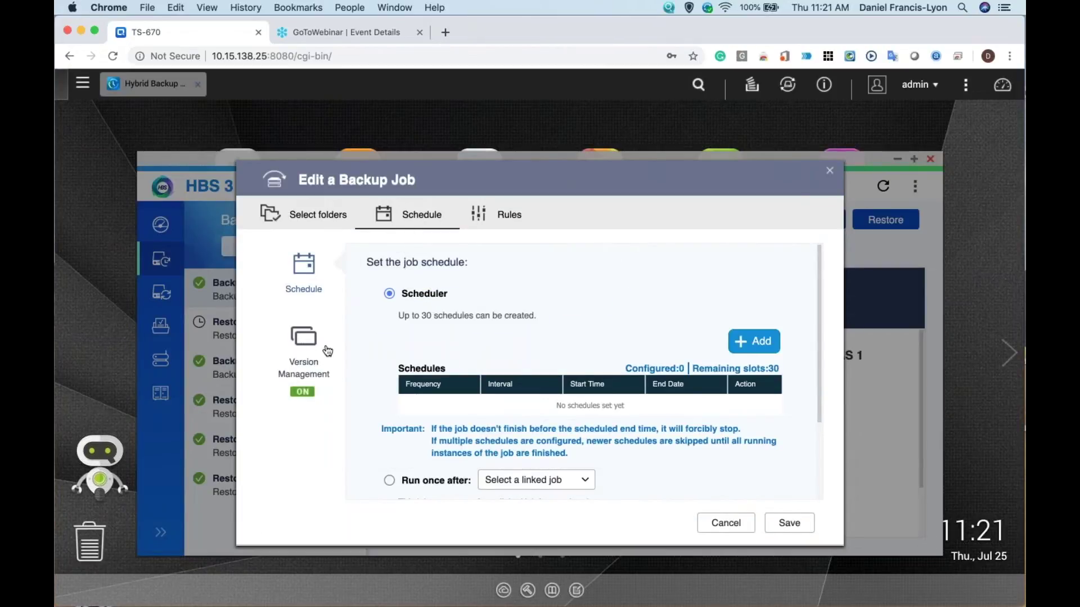
- Review the backup job's version management settings, covering both Simple Versioning and Smart Versioning
click(303, 339)
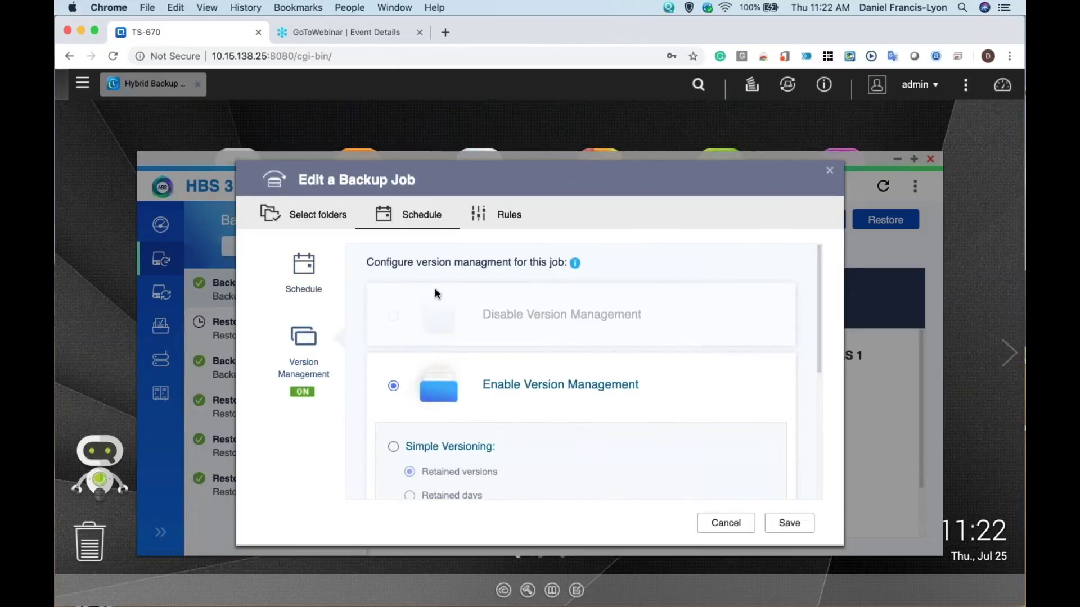
scroll(469, 349, down, 5)
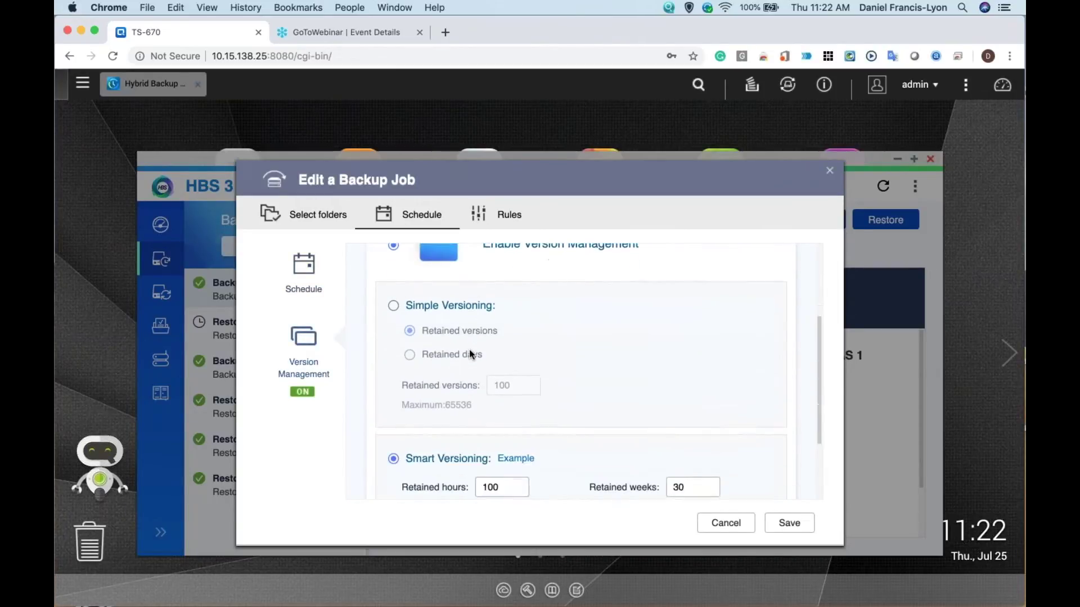
scroll(471, 353, up, 3)
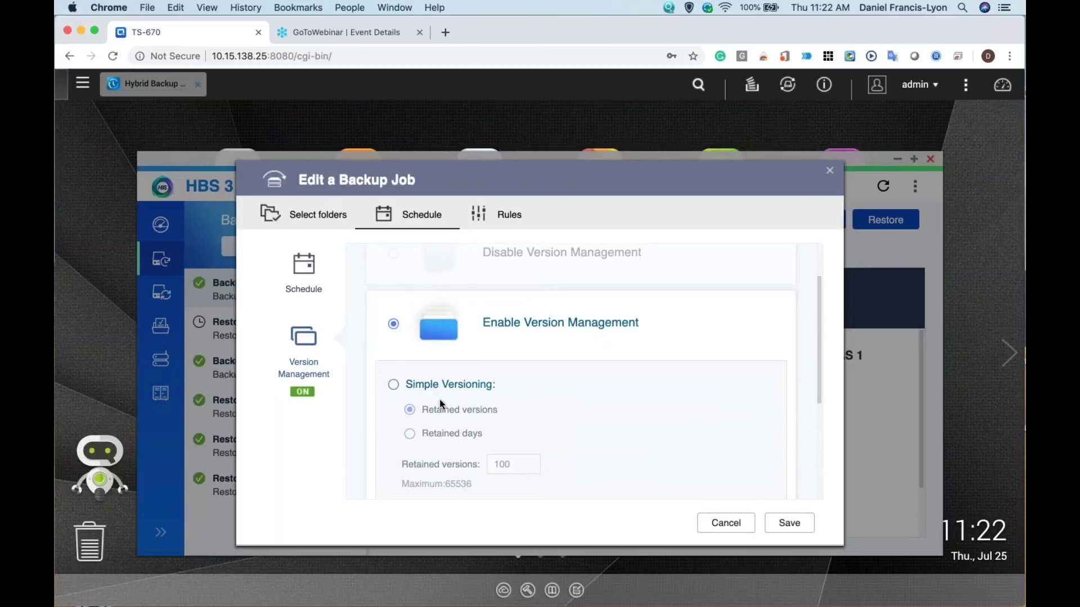
scroll(441, 403, down, 7)
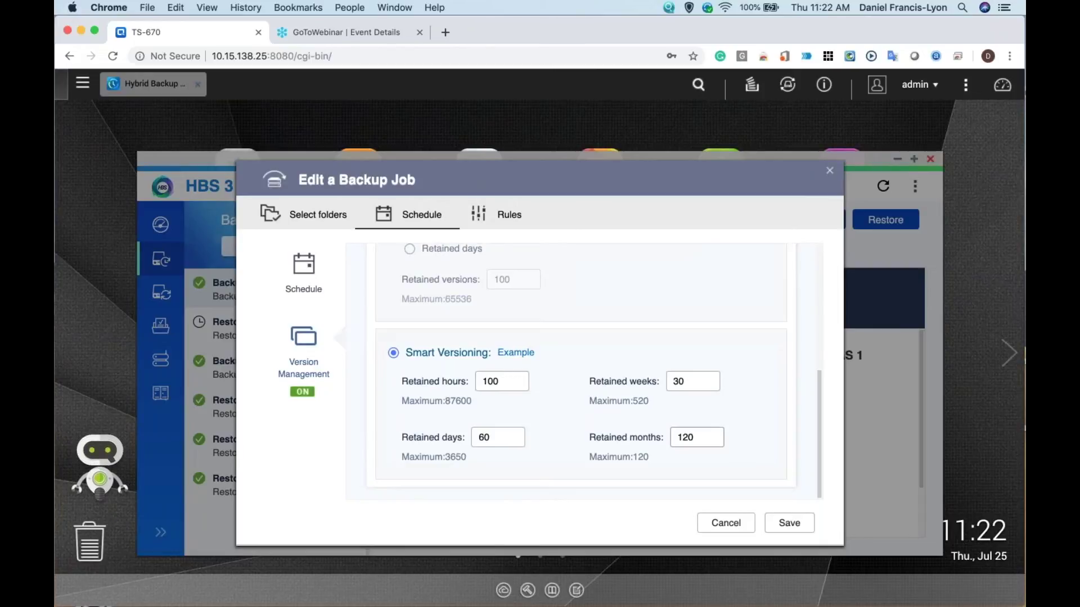
- Review the backup job's filter methods and its advanced QuDedup setting
click(509, 216)
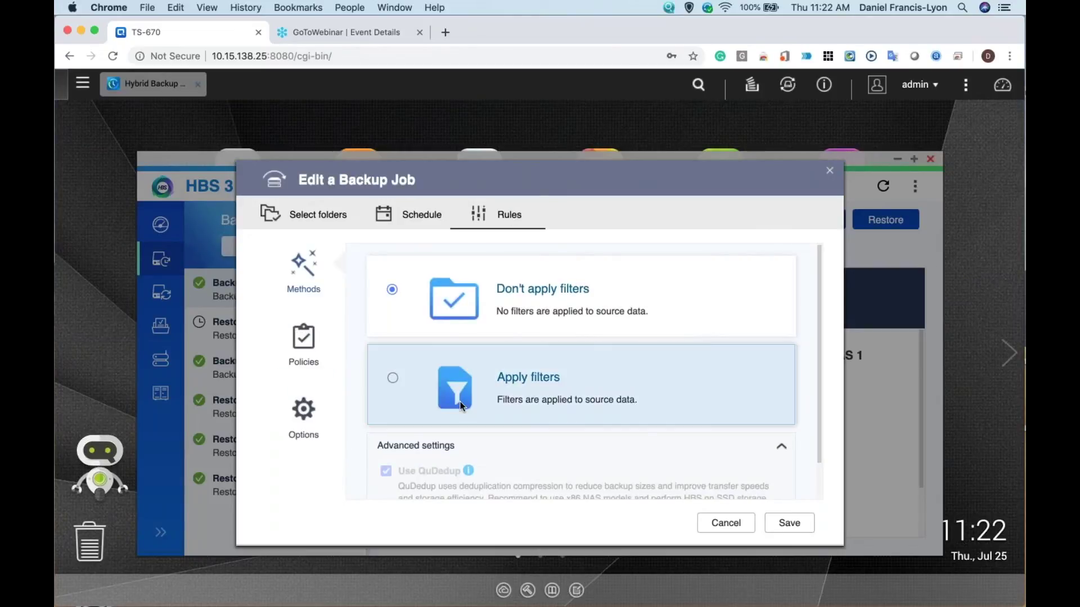
scroll(593, 402, down, 2)
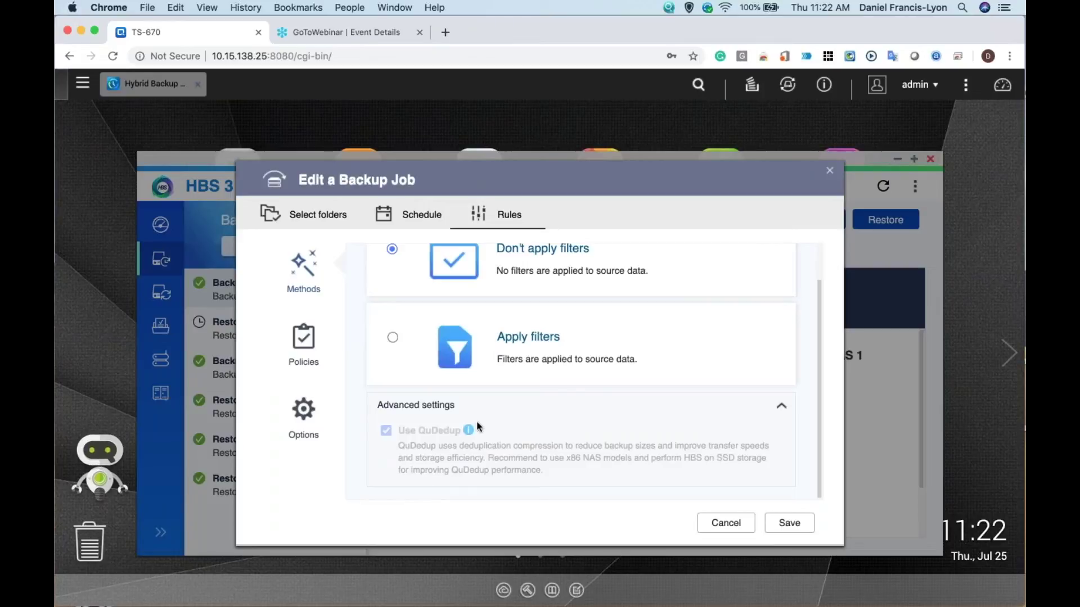
mouse_move(468, 430)
- Enable rate limits in the backup job's policies and view the rate limit settings, closing them without changes
click(299, 344)
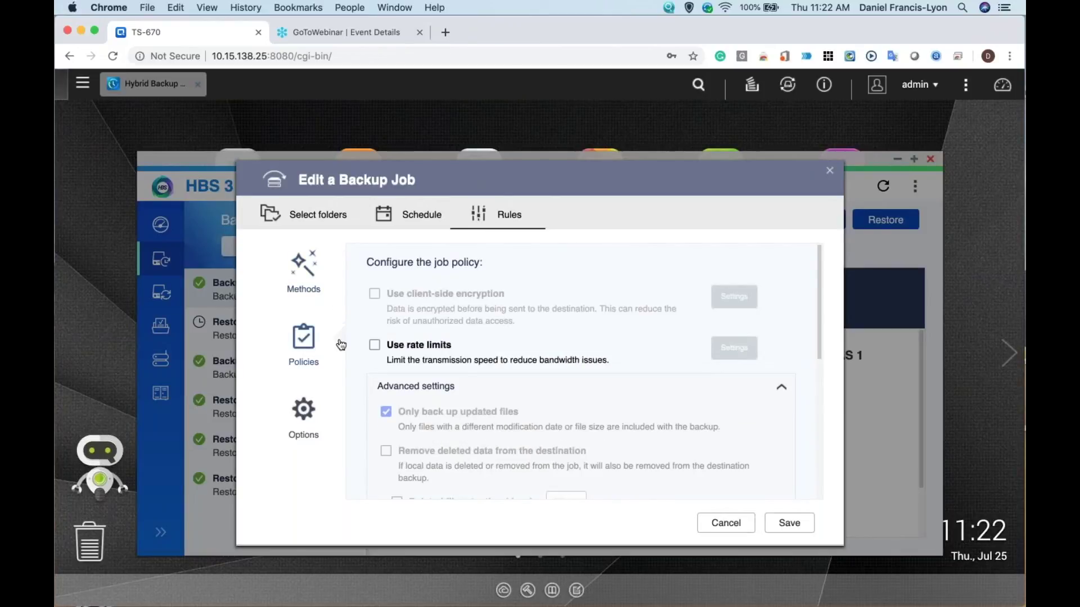
scroll(561, 342, down, 1)
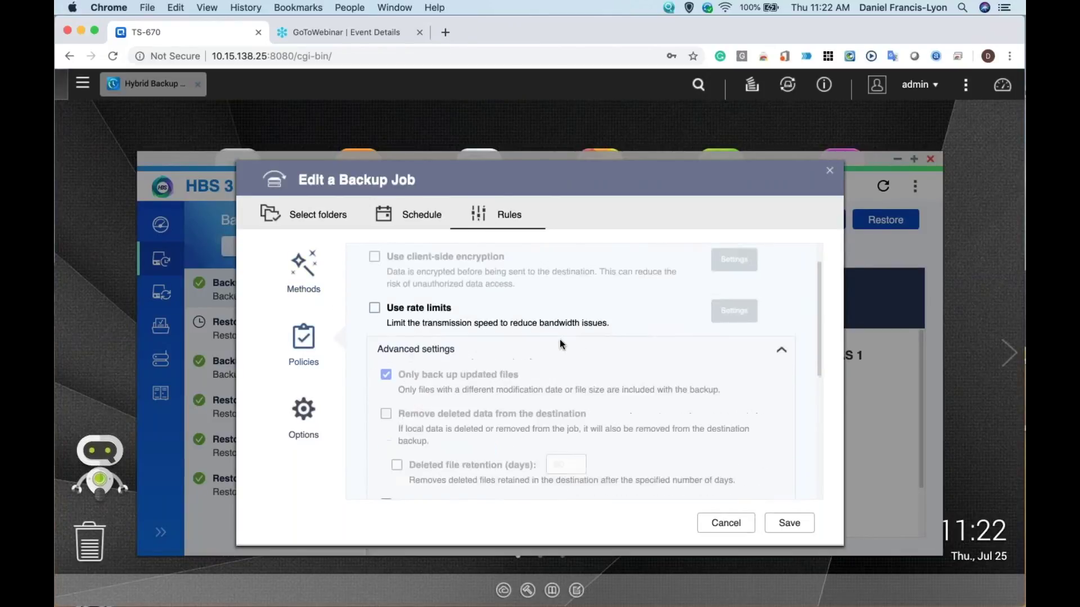
scroll(558, 339, up, 2)
click(374, 338)
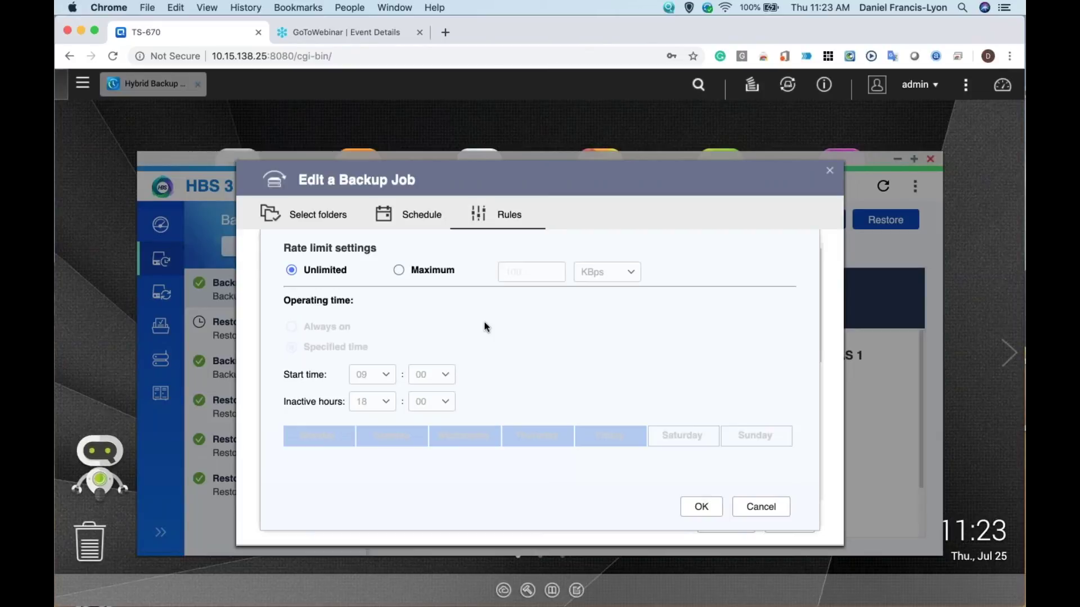
click(759, 507)
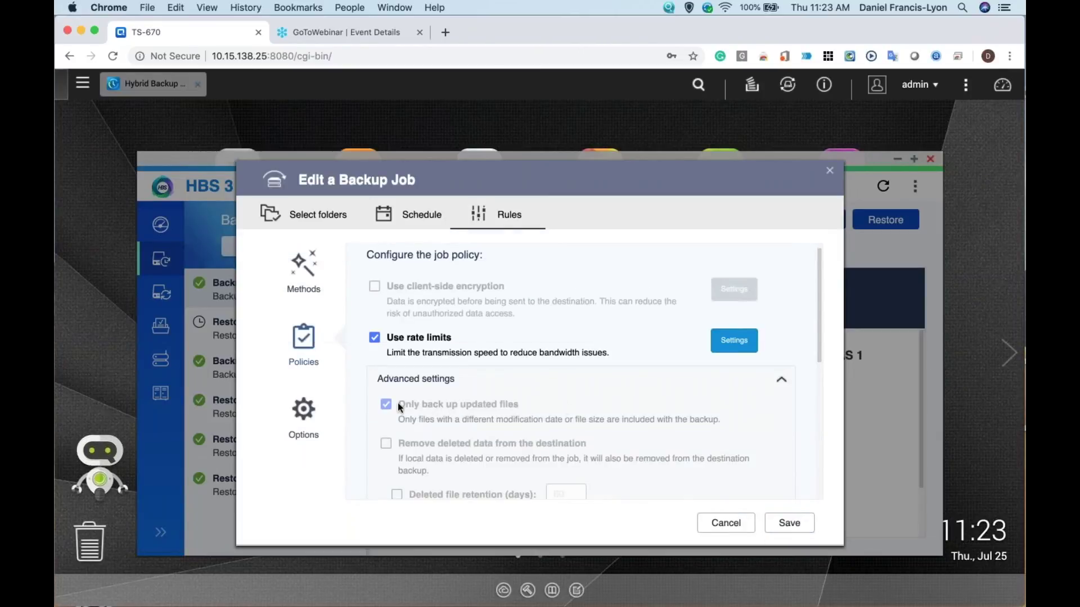
- Review the job's log size and error handling options, and close the backup job without saving
click(307, 408)
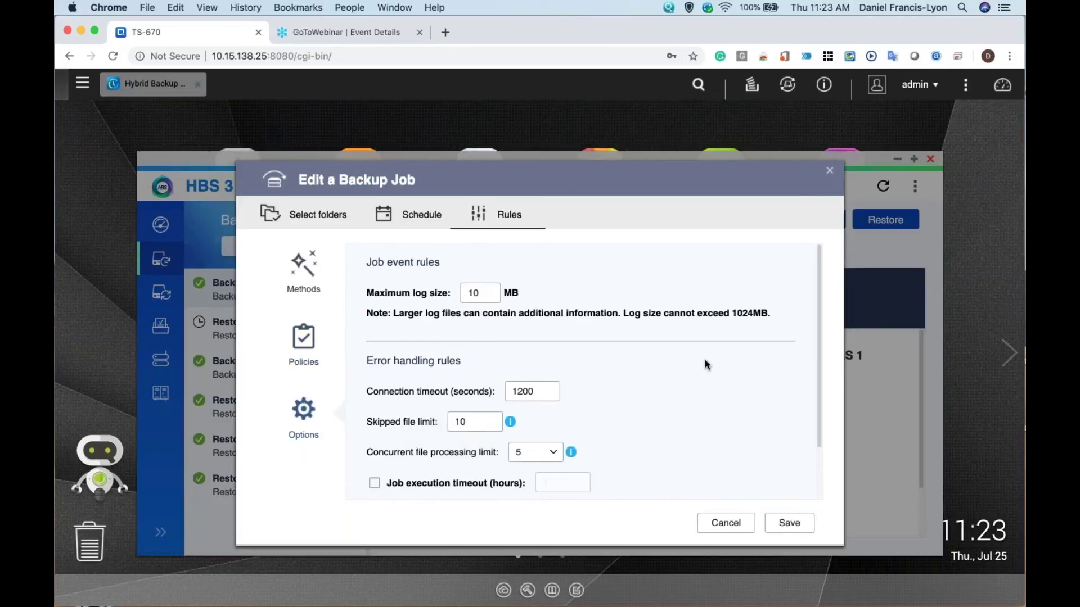
scroll(705, 362, down, 2)
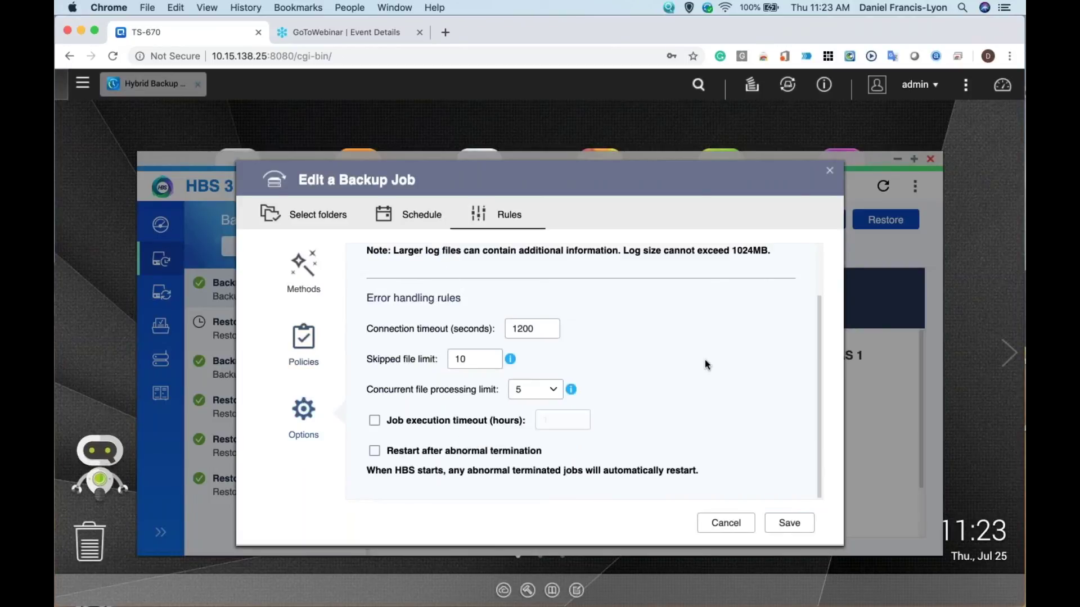
click(725, 524)
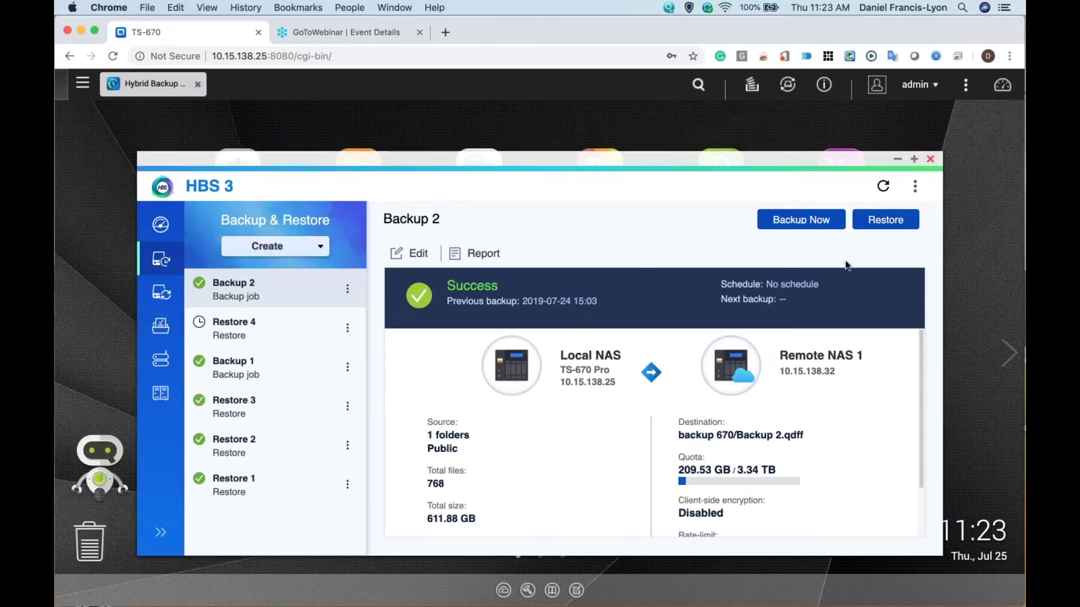
- Review the restorable versions of Backup 2 and its Public folder contents in a restore job, closing the job without saving
click(876, 222)
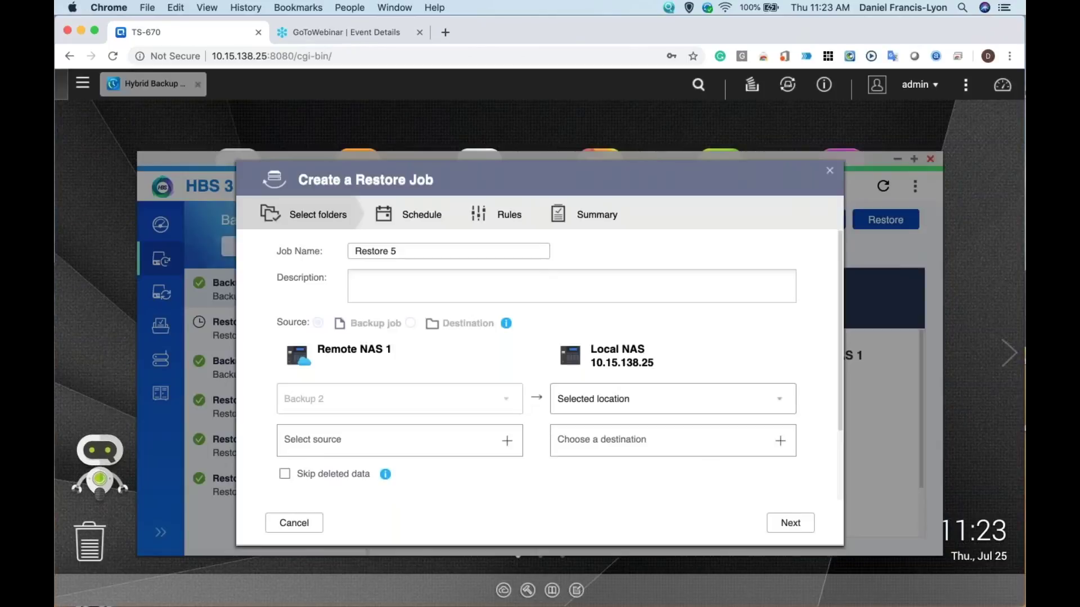
click(499, 446)
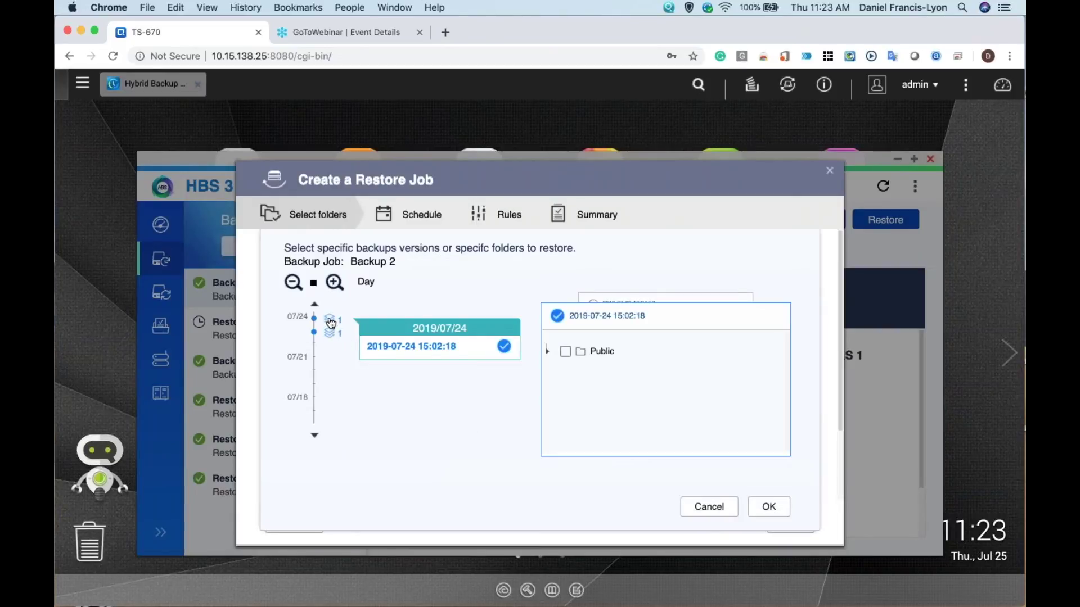
click(333, 335)
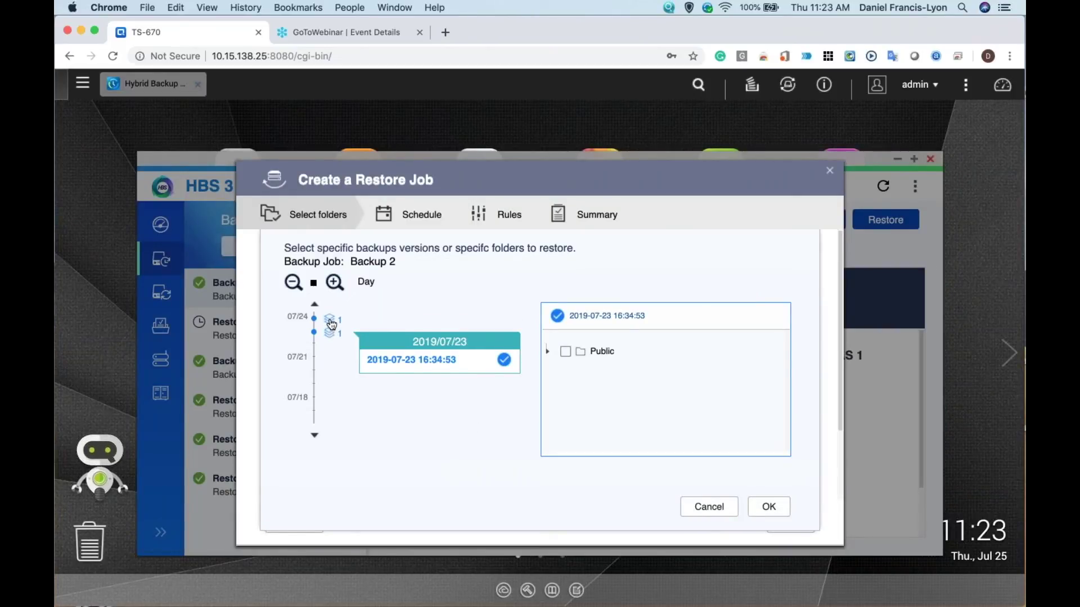
click(331, 324)
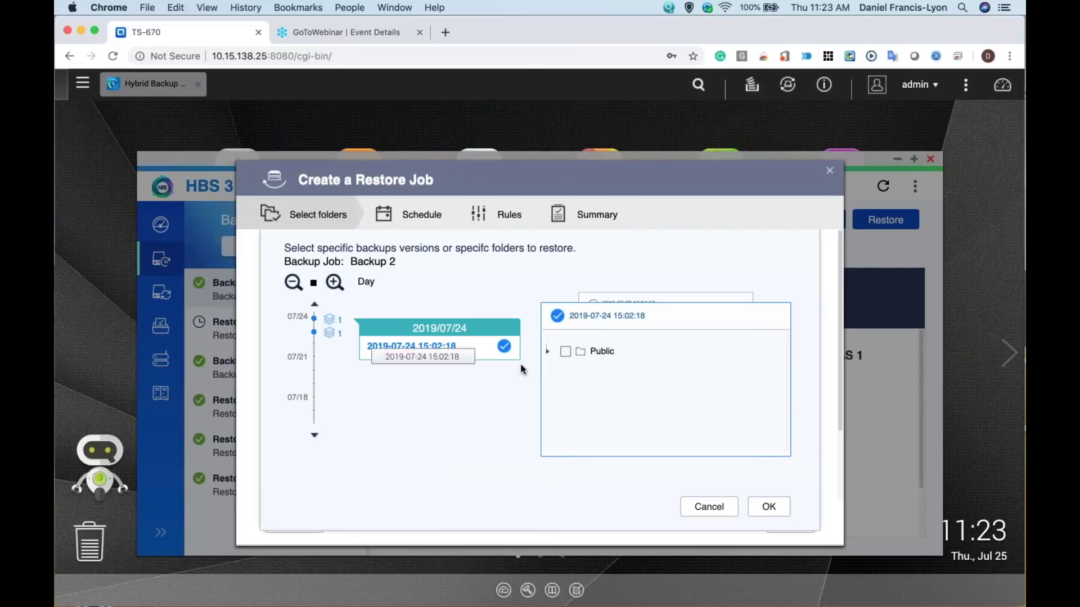
click(582, 351)
click(582, 351)
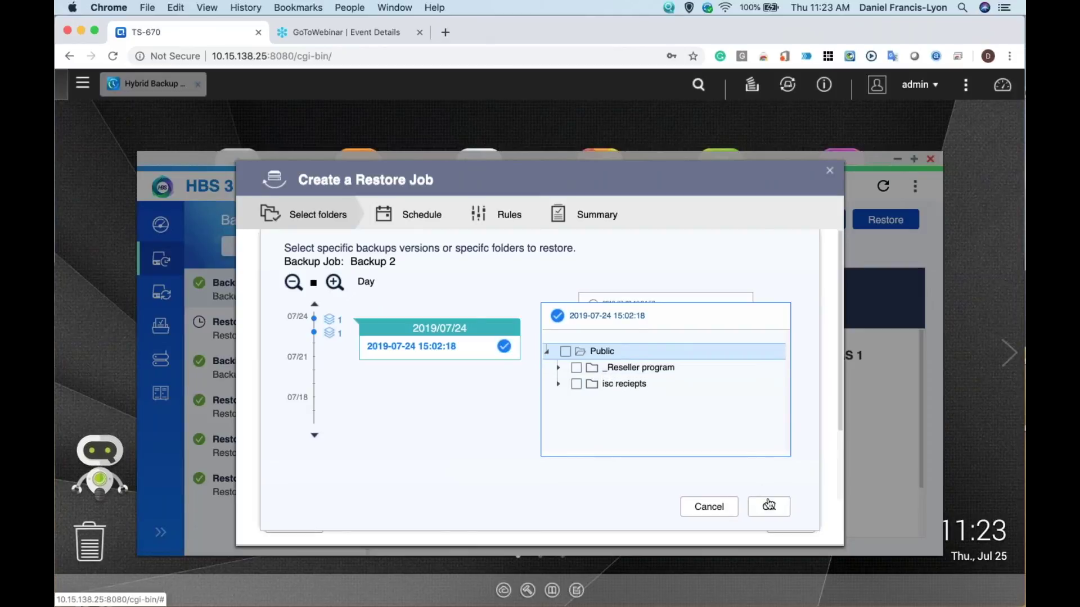
click(714, 511)
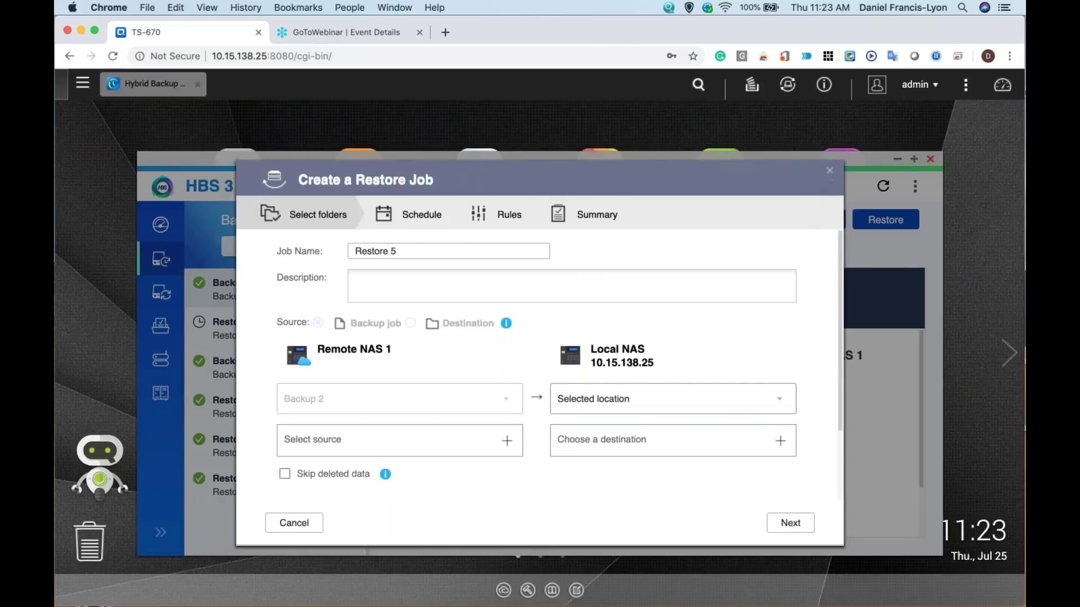
click(829, 169)
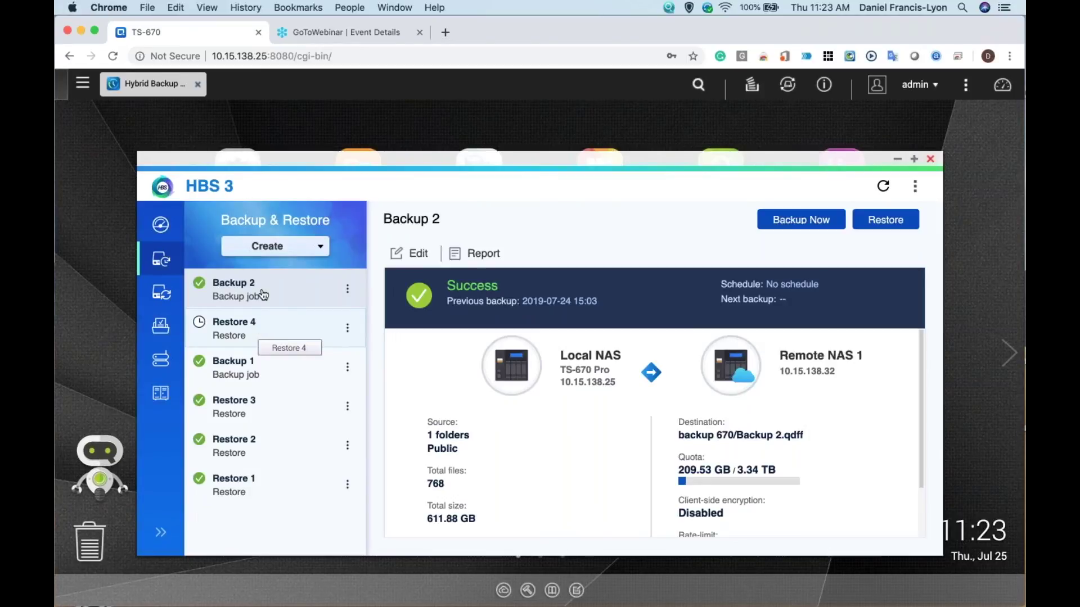
- Create a new restore job, look through the available source storage spaces, and choose Local NAS as the source
click(269, 247)
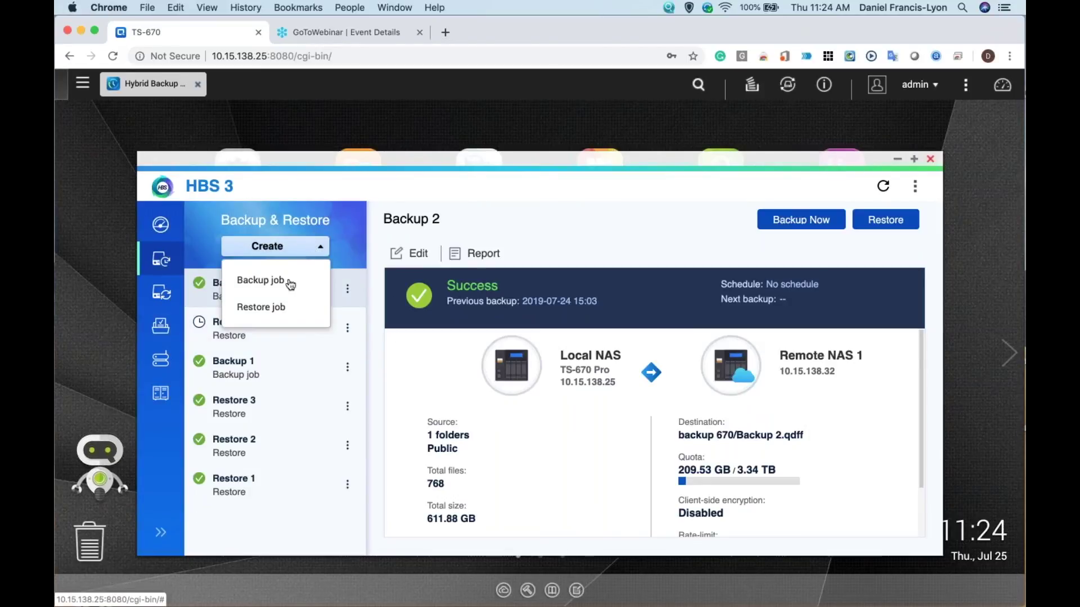
click(272, 315)
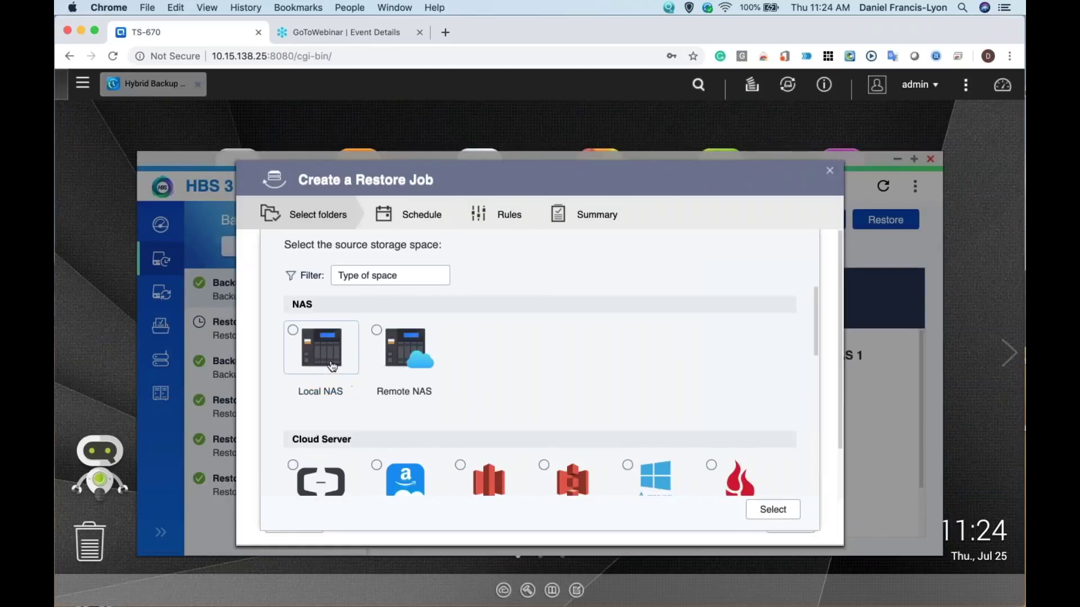
scroll(564, 414, down, 10)
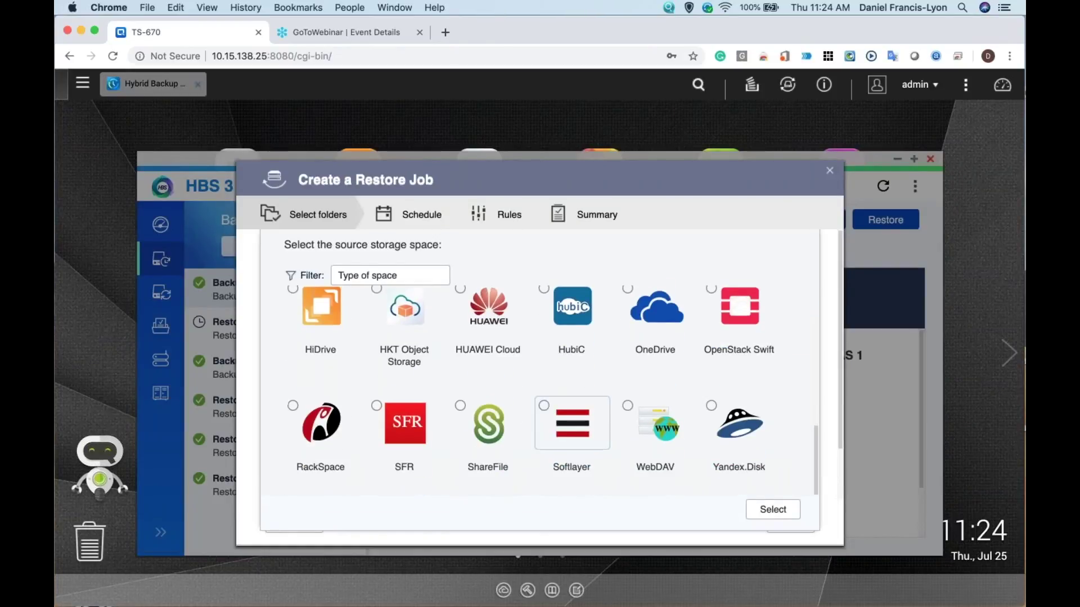
scroll(564, 414, up, 12)
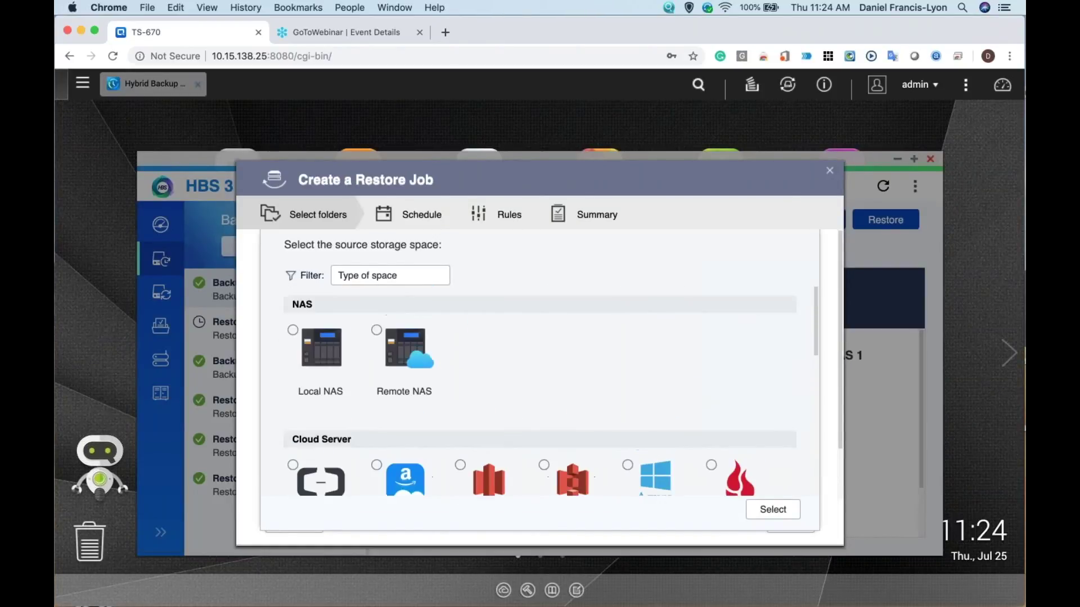
click(315, 358)
scroll(394, 394, down, 2)
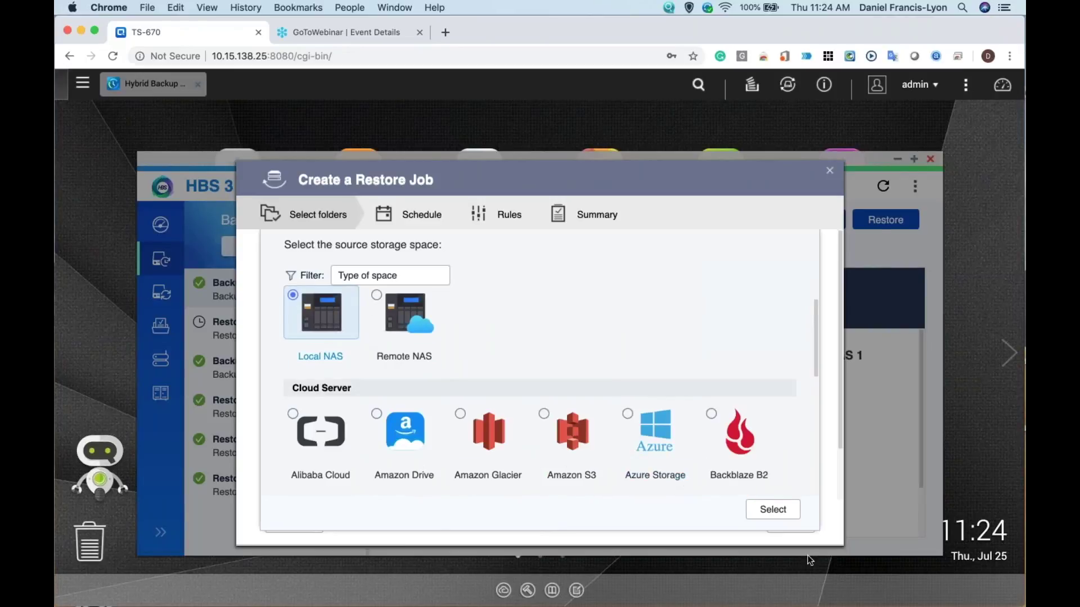
click(775, 509)
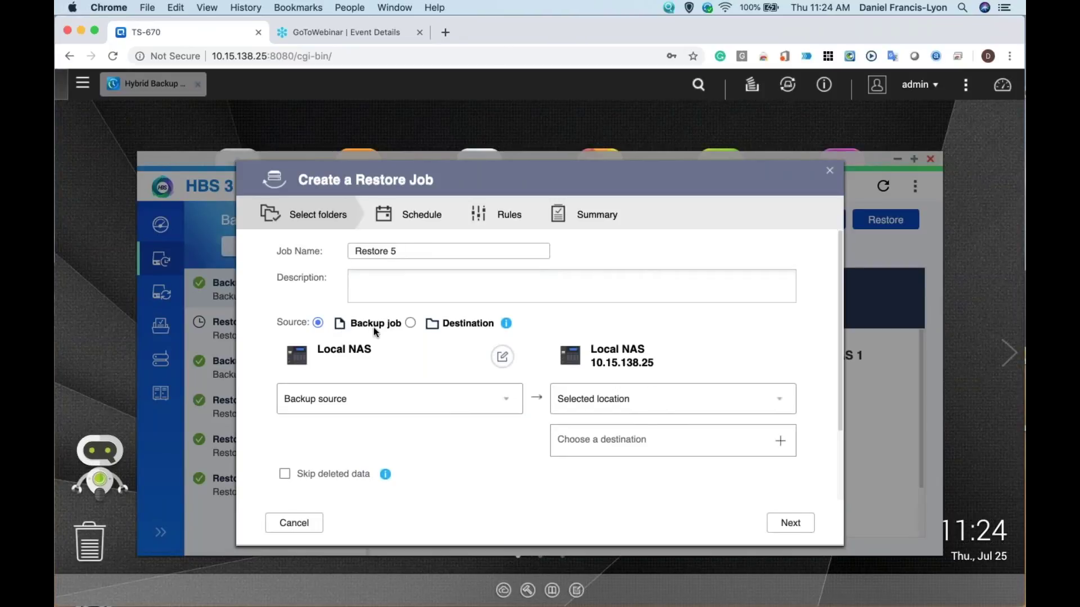
- Set the restore source type to Destination and select Backup 1.qdff inside the backup 2 folder as source data
click(410, 323)
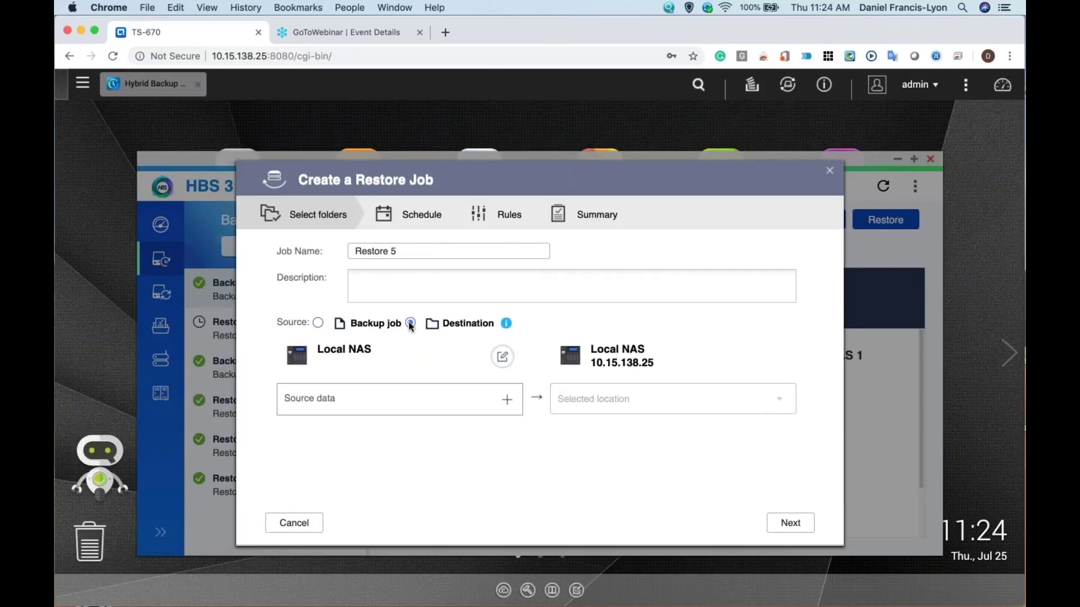
click(506, 400)
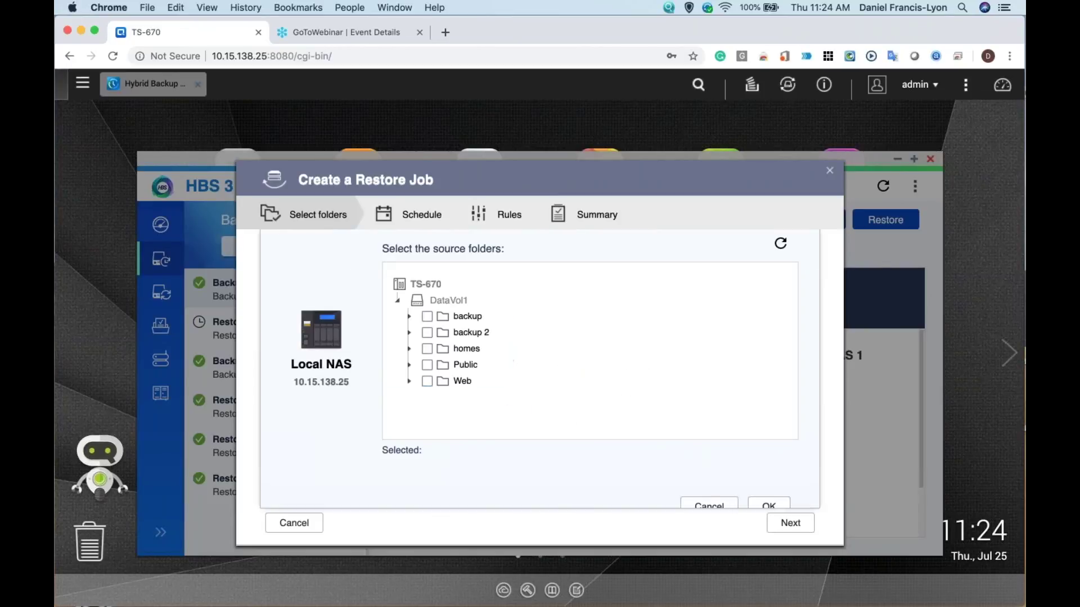
click(408, 333)
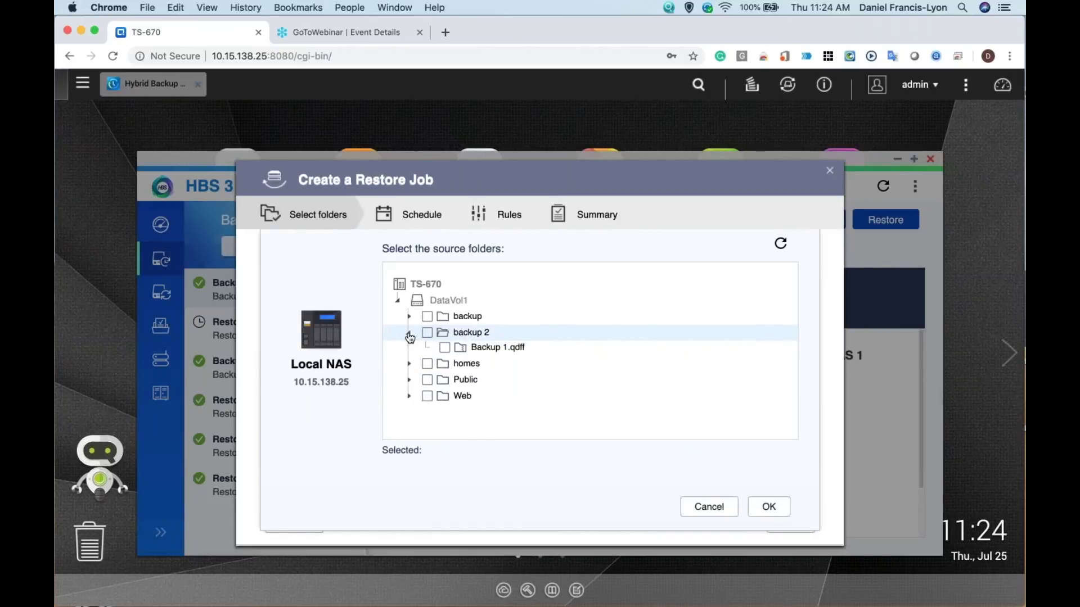
click(445, 350)
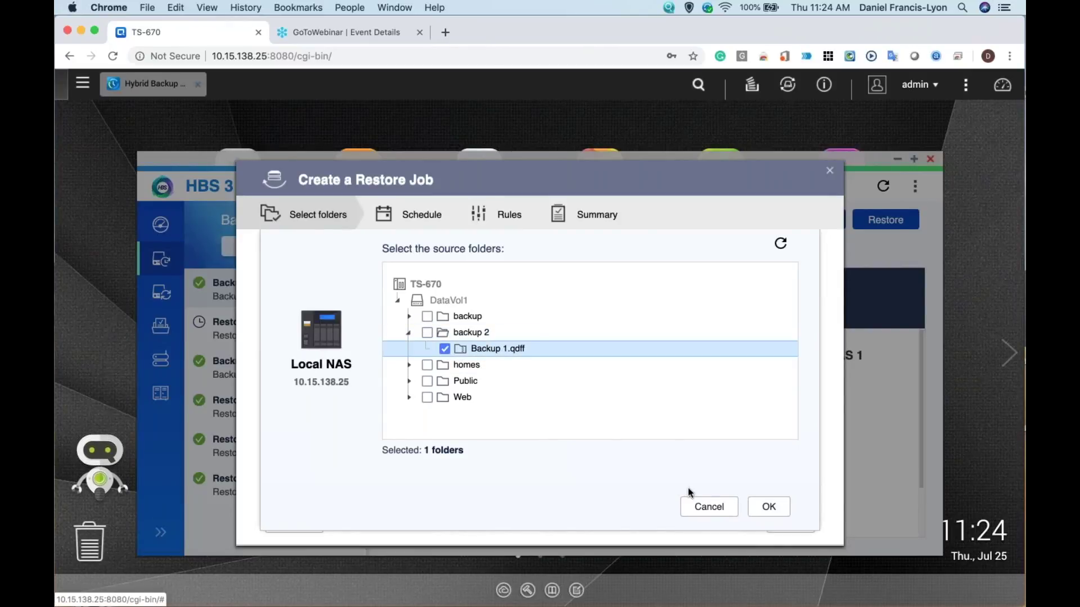
click(767, 506)
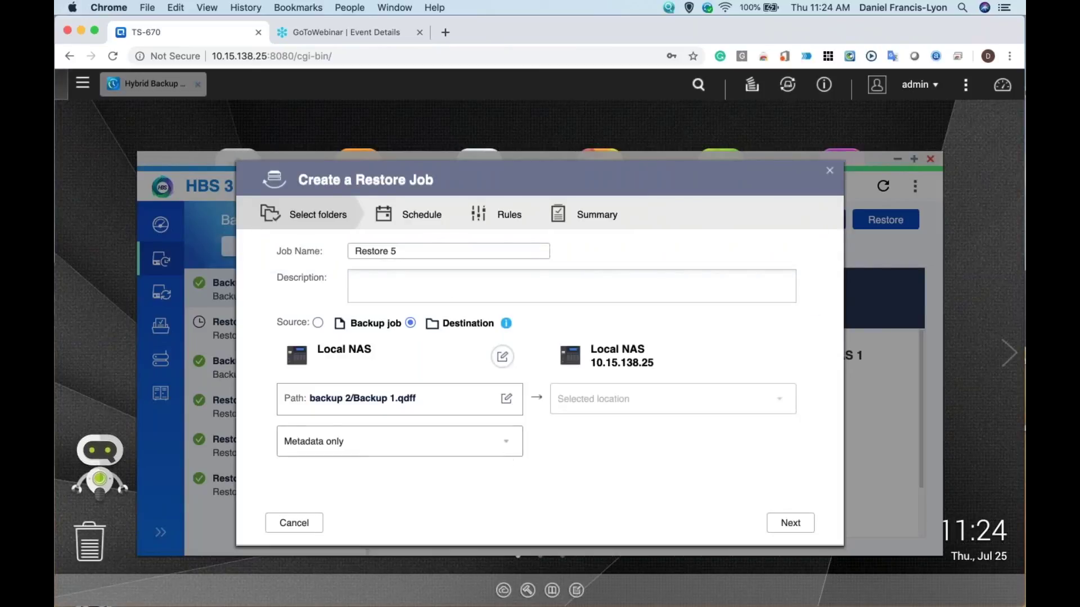
- Review the restore content options for the selected backup file, and close the restore job without saving
click(506, 445)
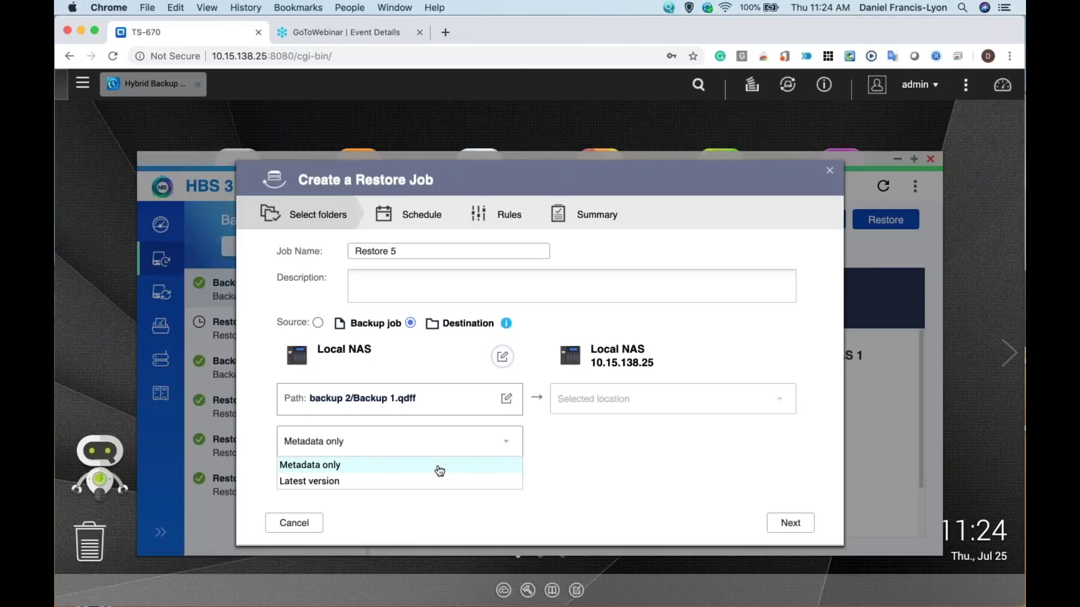
click(831, 173)
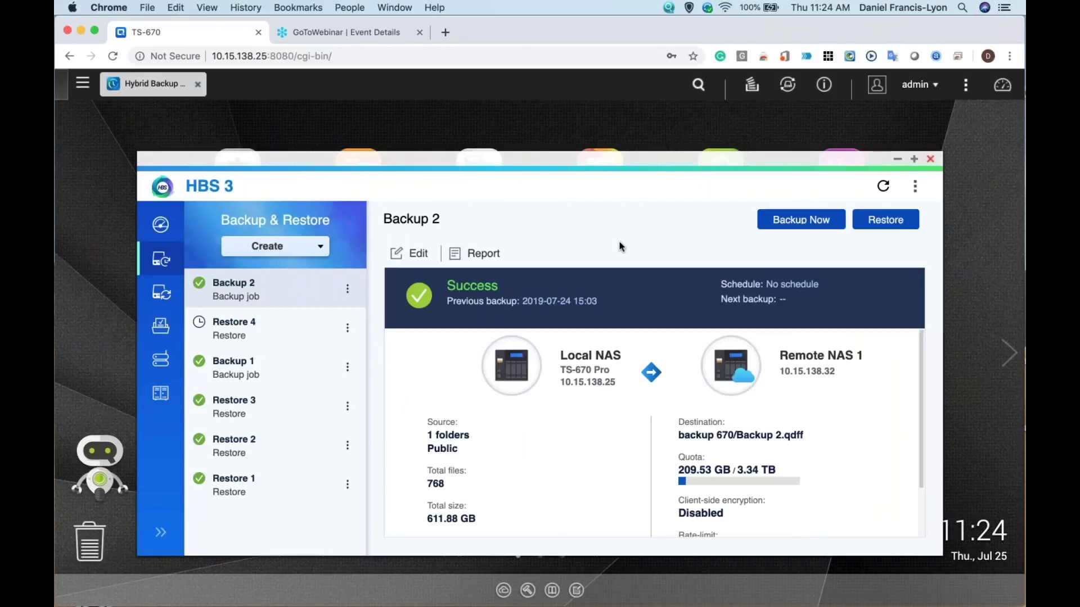
mouse_move(456, 592)
click(309, 595)
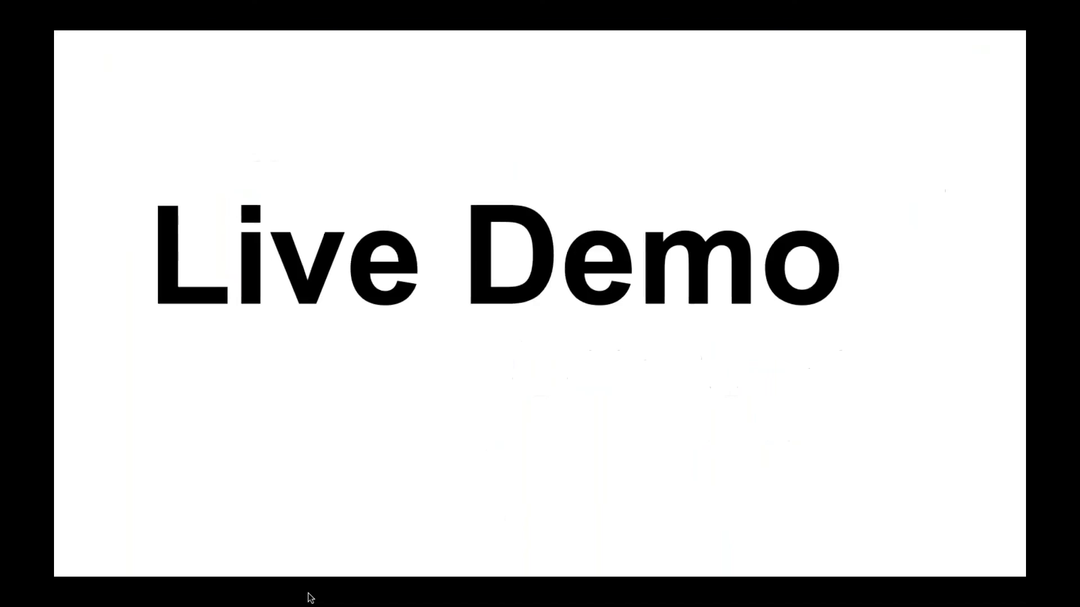
key(Right)
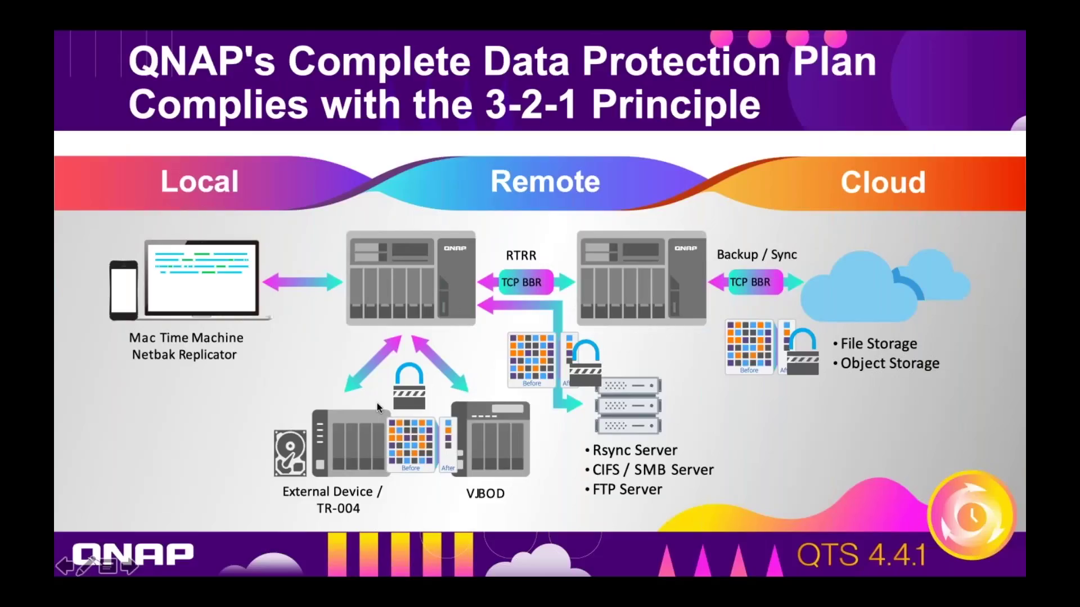